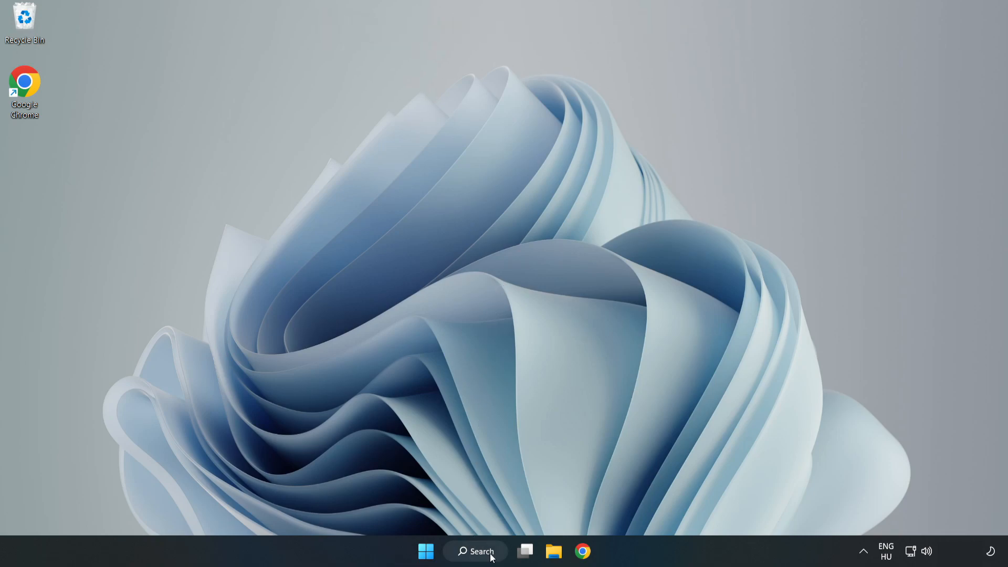
Launch Device Manager from the Windows Search results for 'device manager'
{"action": "left_click", "coordinate": [483, 551]}
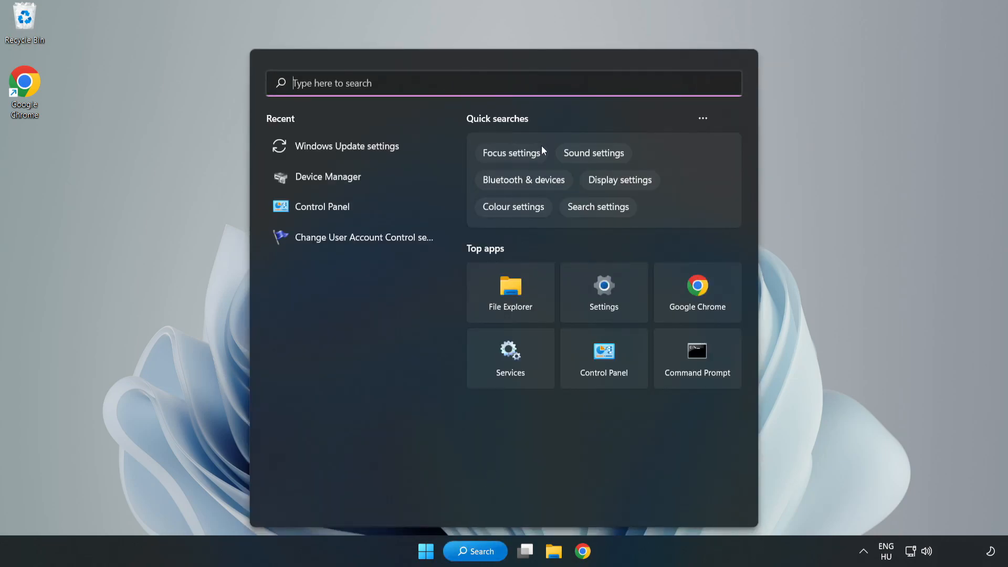
{"action": "type", "text": "device m"}
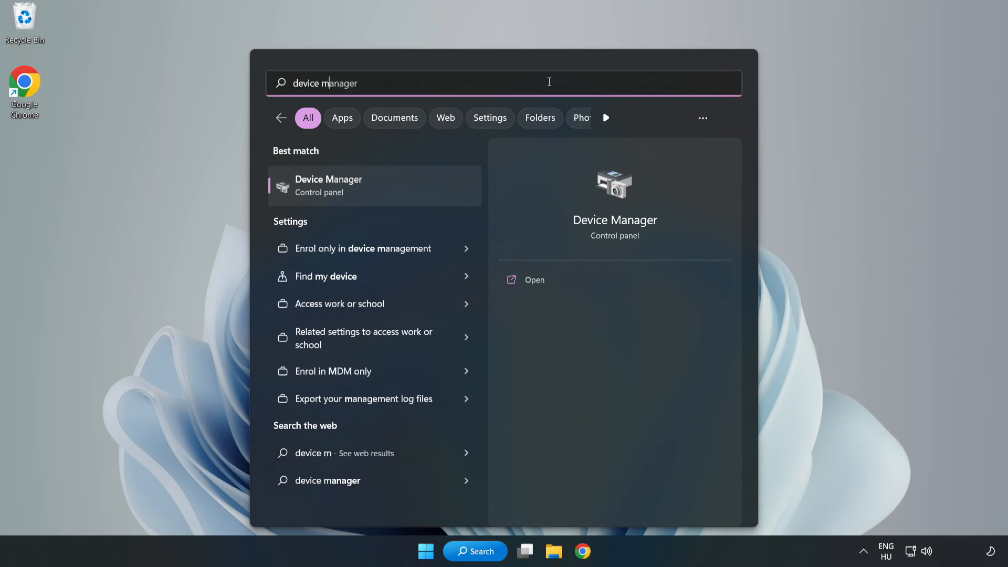
{"action": "type", "text": "anager"}
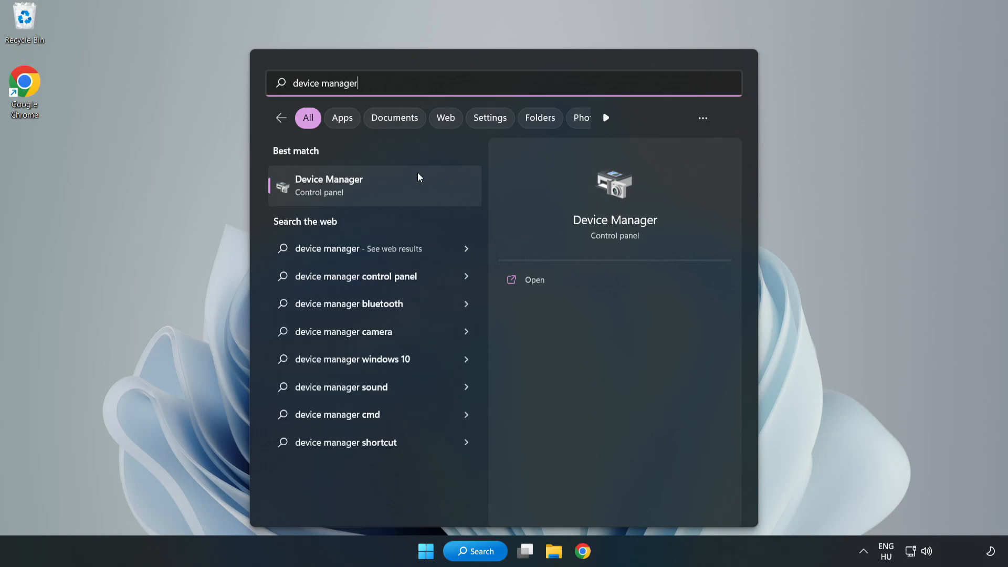
{"action": "left_click", "coordinate": [373, 194]}
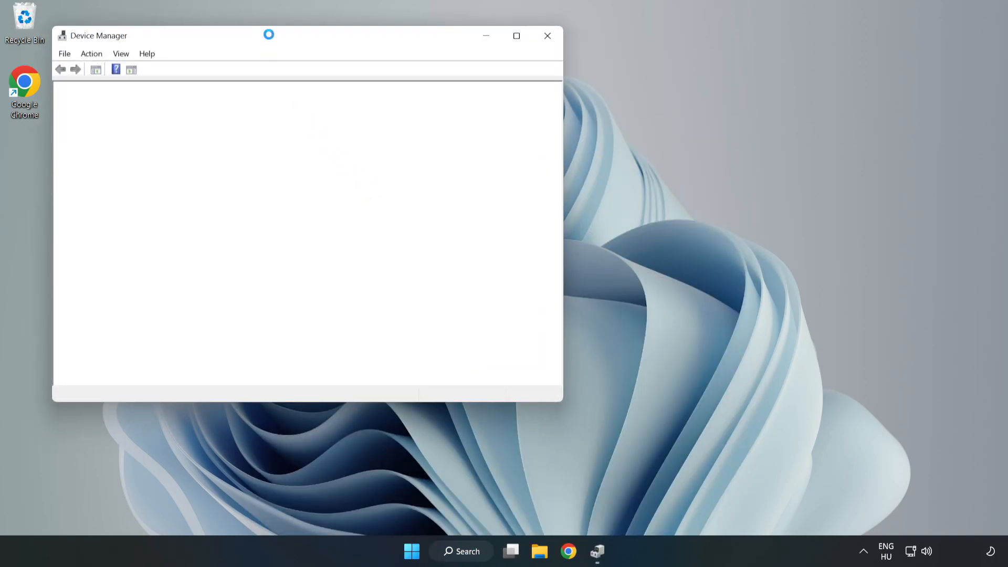
Locate the VMware SVGA 3D device under Display adapters and bring up its actions
{"action": "left_click_drag", "start_coordinate": [269, 36], "coordinate": [451, 90]}
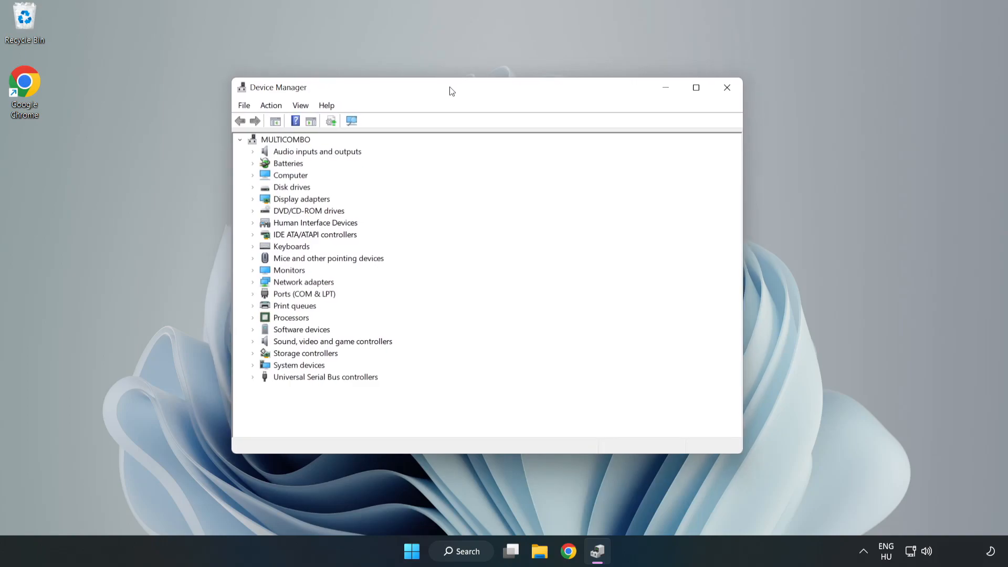
{"action": "left_click", "coordinate": [301, 199]}
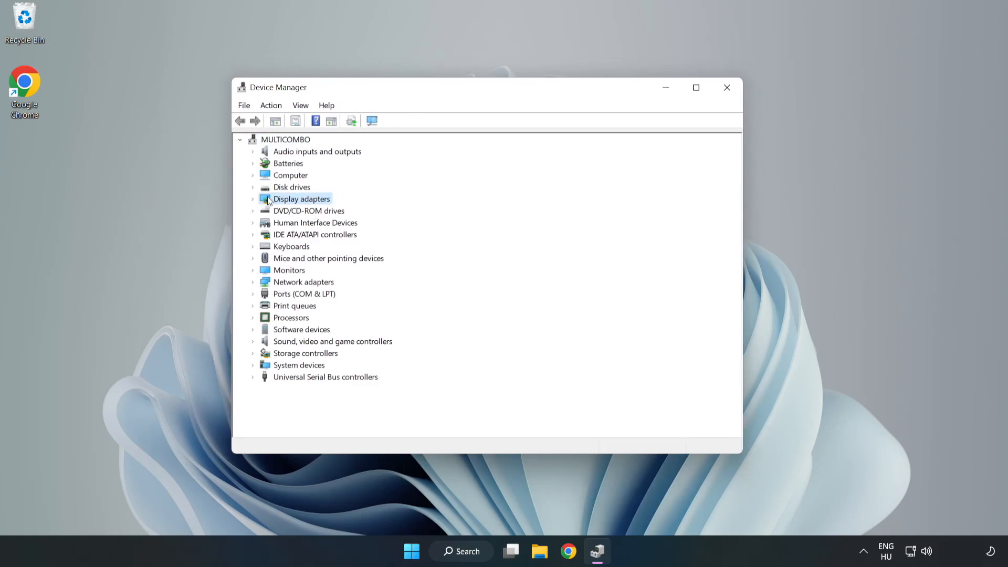
{"action": "left_click", "coordinate": [254, 200]}
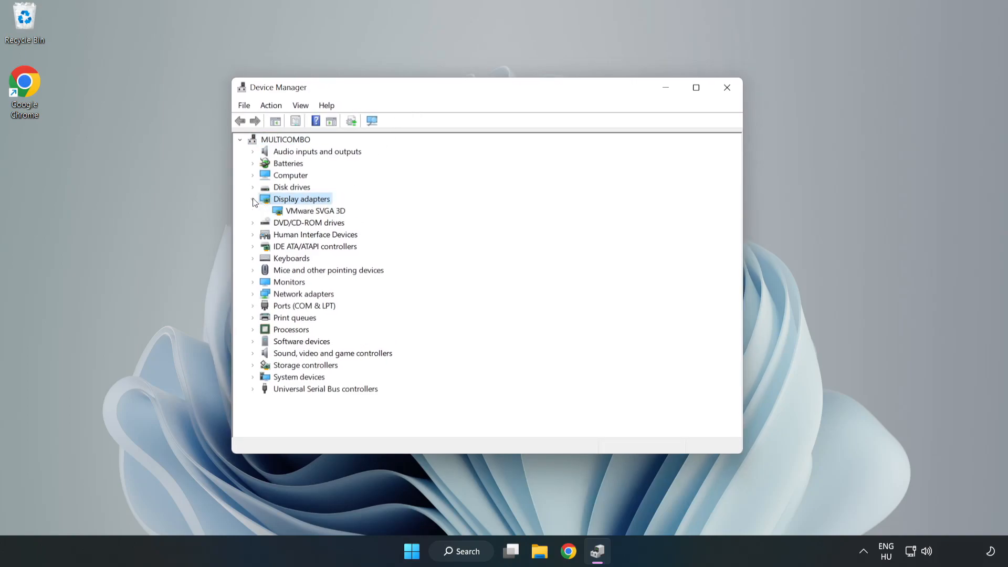
{"action": "left_click", "coordinate": [280, 212]}
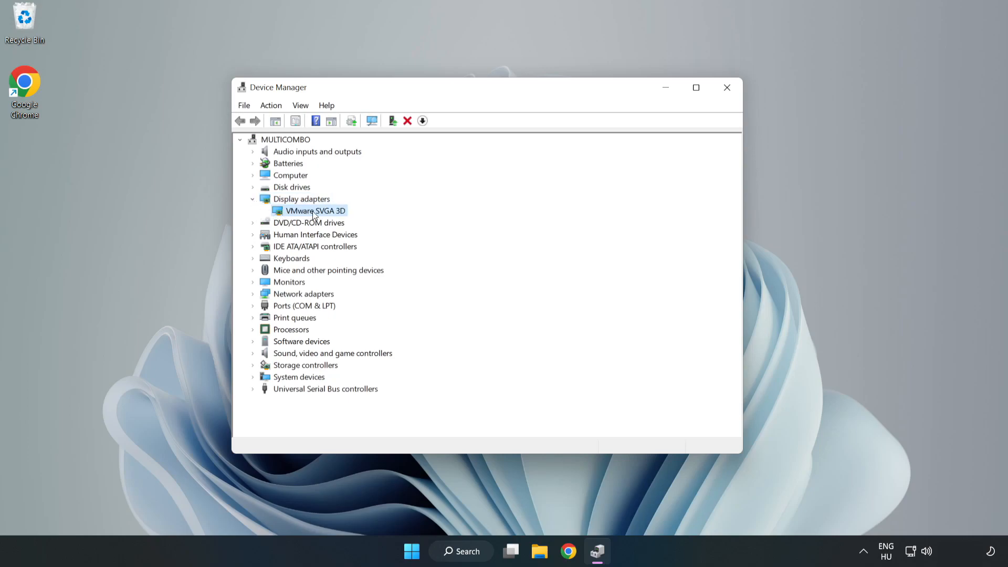
{"action": "right_click", "coordinate": [311, 212]}
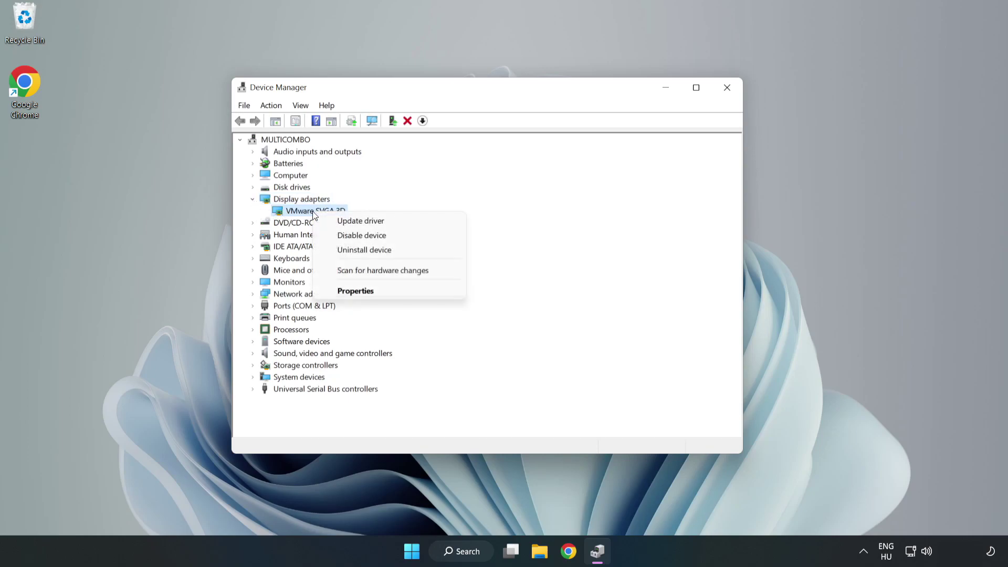
Run an automatic driver search, confirm the best driver is installed, and close Device Manager
{"action": "left_click", "coordinate": [390, 225]}
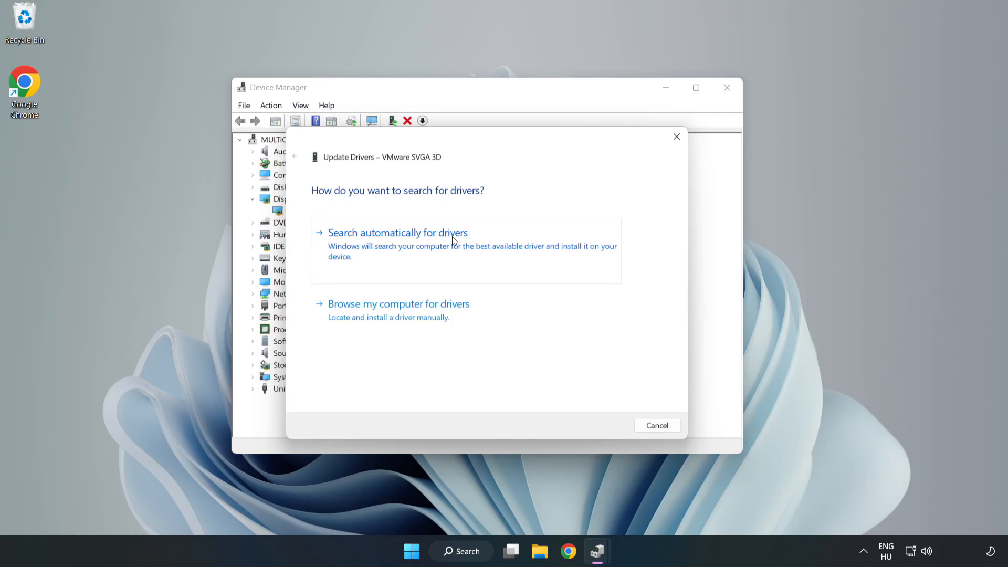
{"action": "left_click", "coordinate": [400, 245]}
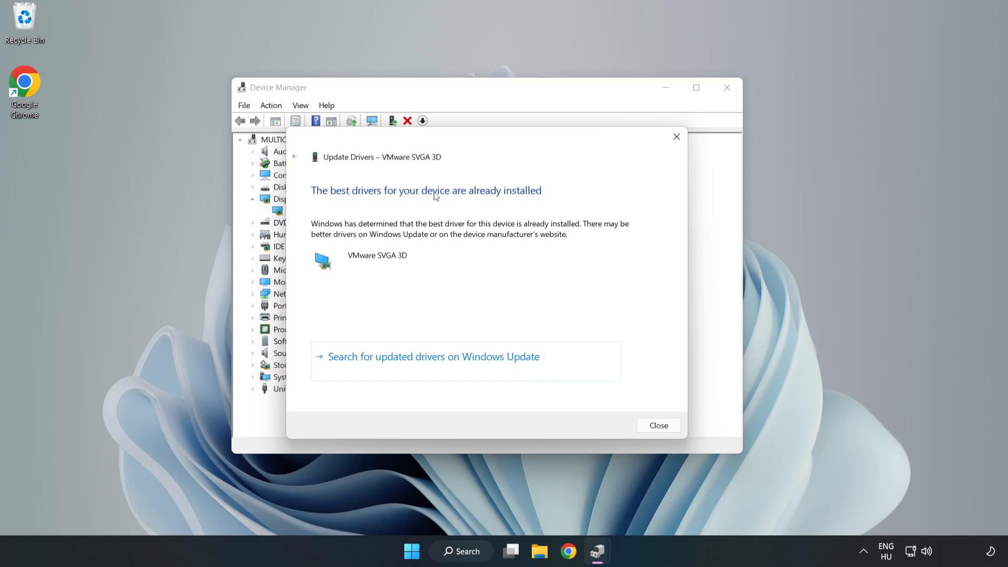
{"action": "left_click", "coordinate": [658, 427]}
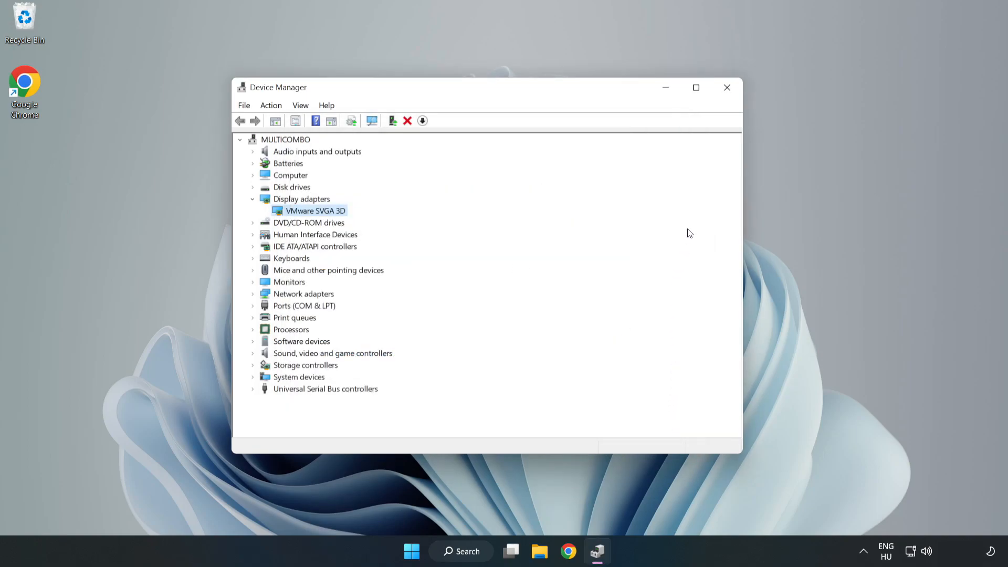
{"action": "left_click", "coordinate": [728, 88]}
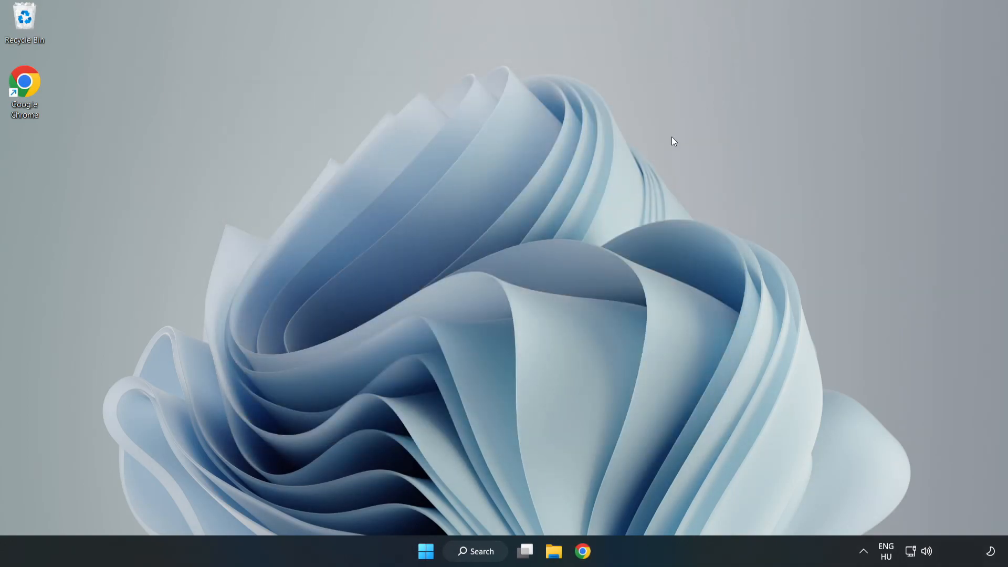
Reach Windows Update via search for 'updates', maximize Settings and check for updates
{"action": "left_click", "coordinate": [475, 550]}
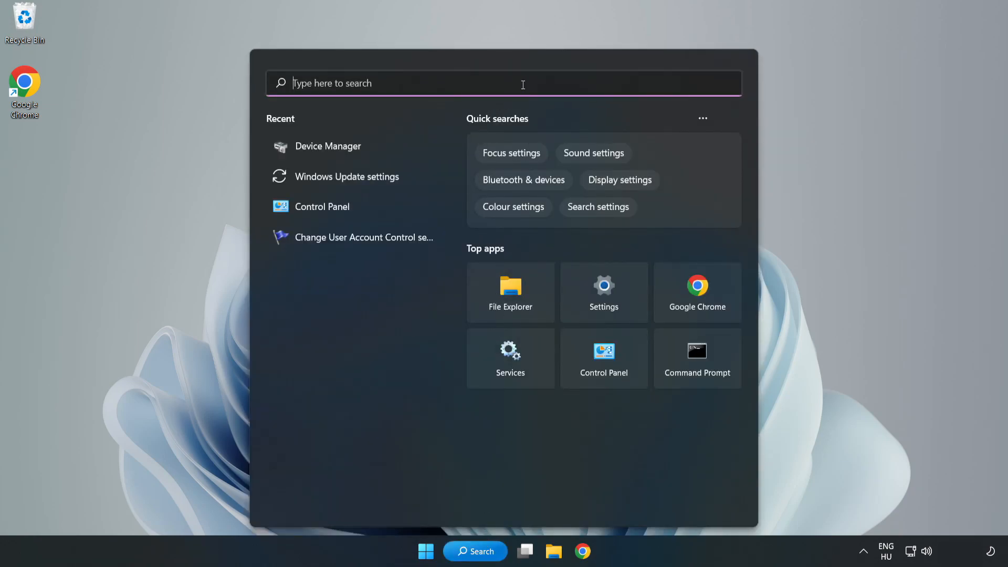
{"action": "type", "text": "updates"}
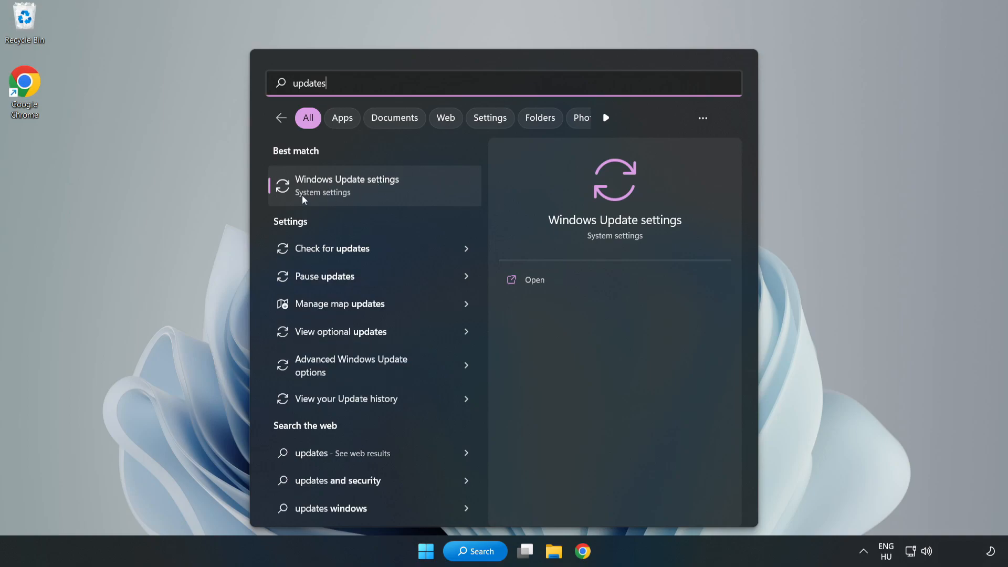
{"action": "left_click", "coordinate": [359, 190]}
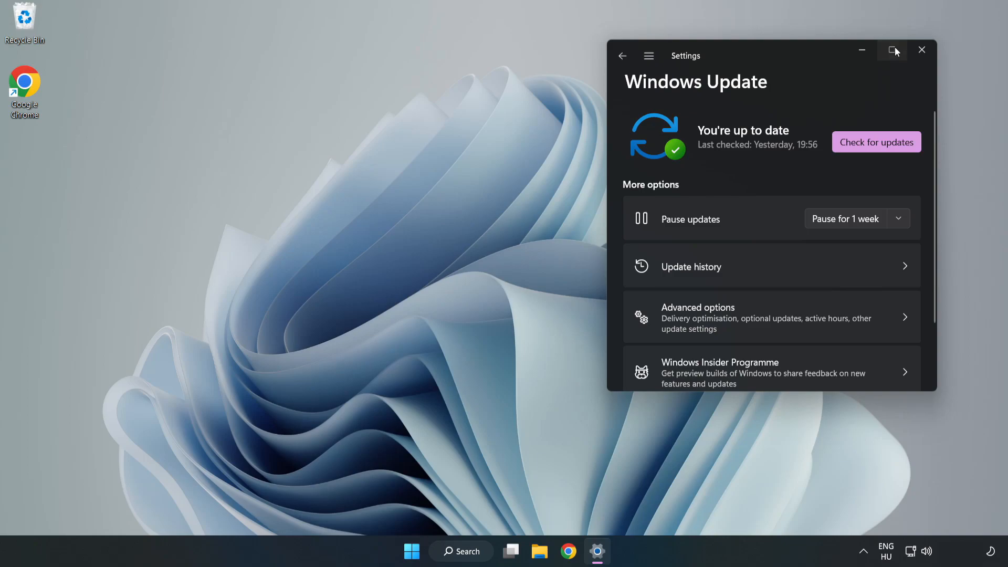
{"action": "left_click", "coordinate": [891, 48]}
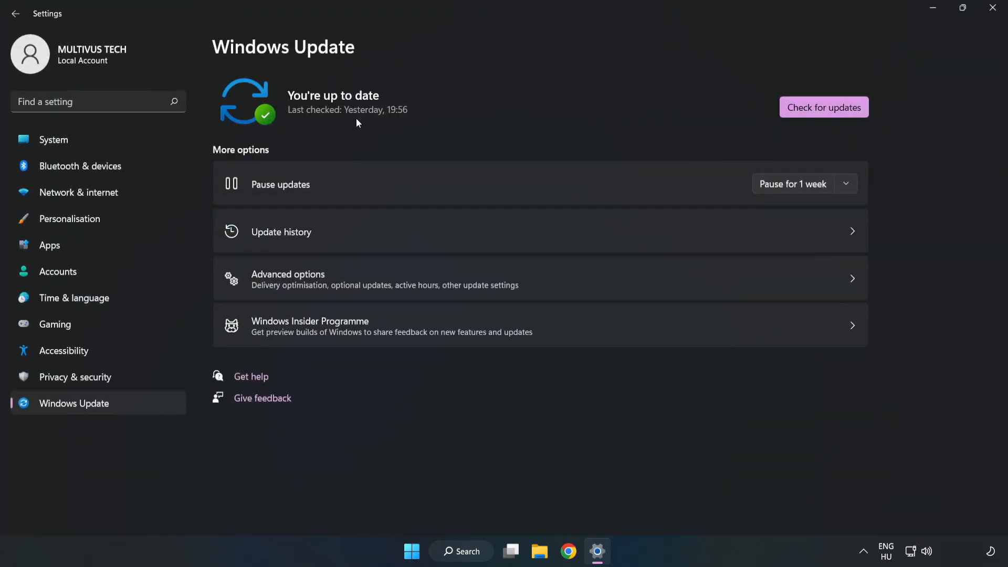
{"action": "left_click", "coordinate": [828, 110]}
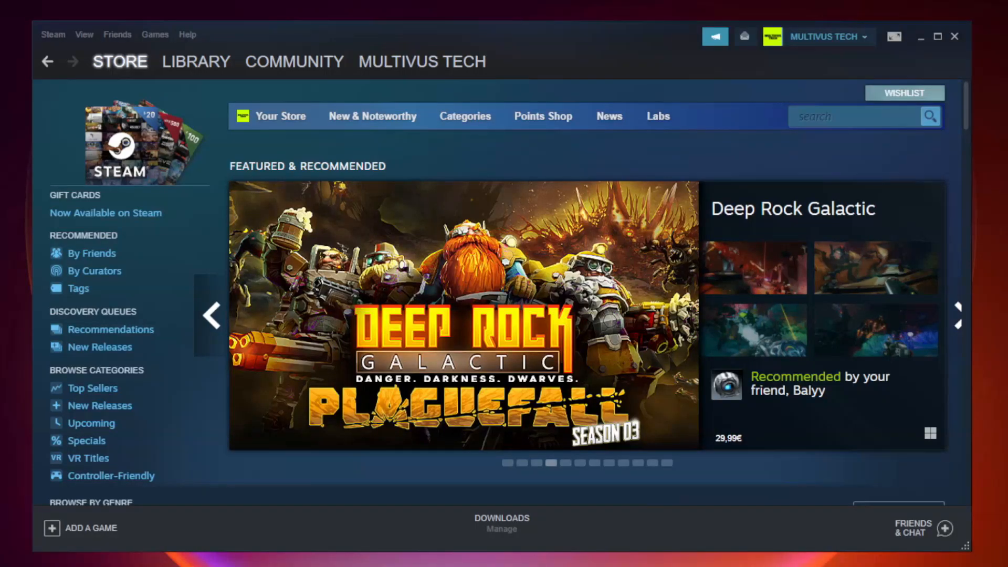
{"action": "mouse_move", "coordinate": [196, 61]}
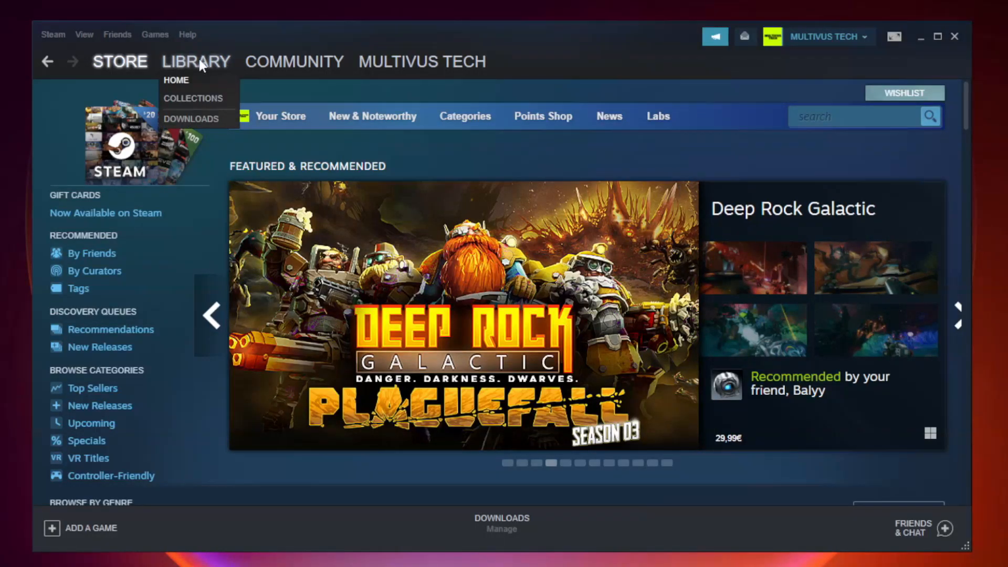
Verify the integrity of the failing game's files from its Local Files properties in the Steam library
{"action": "left_click", "coordinate": [203, 68]}
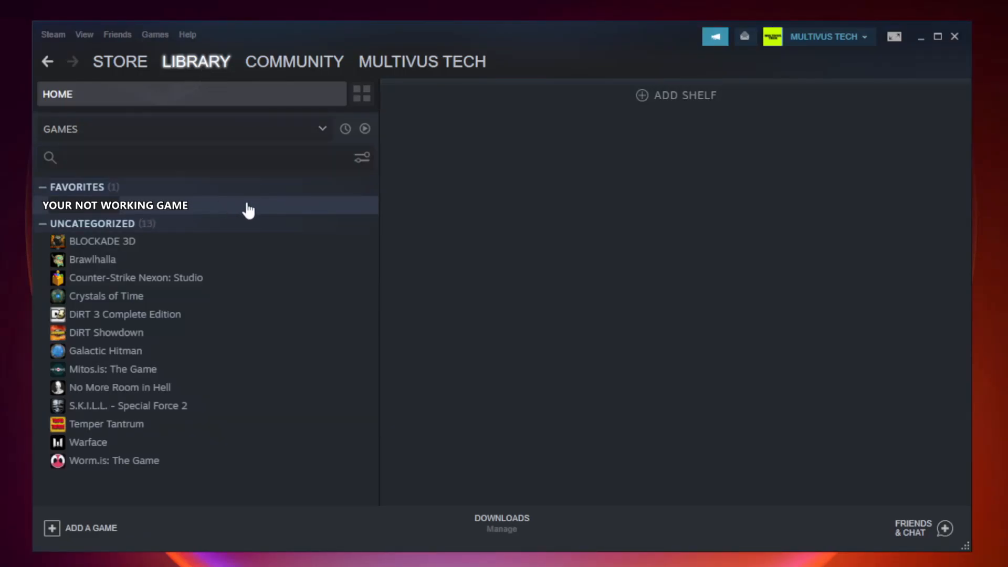
{"action": "right_click", "coordinate": [220, 210]}
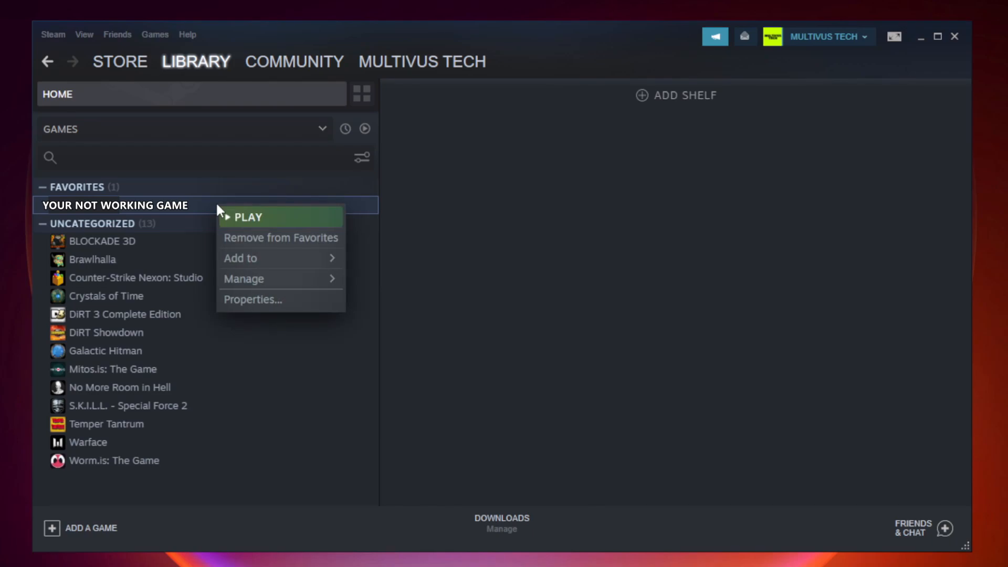
{"action": "left_click", "coordinate": [276, 294]}
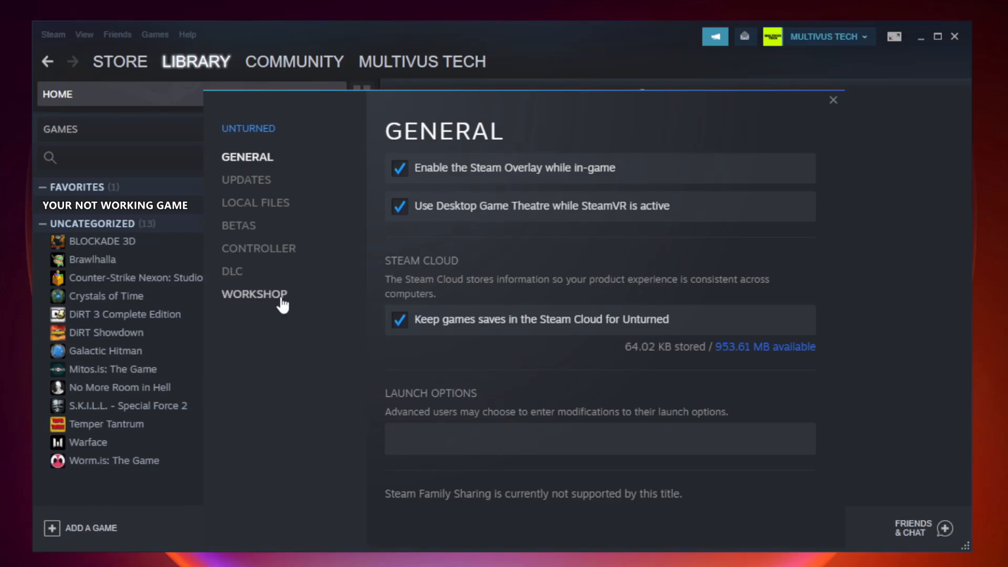
{"action": "left_click", "coordinate": [266, 206]}
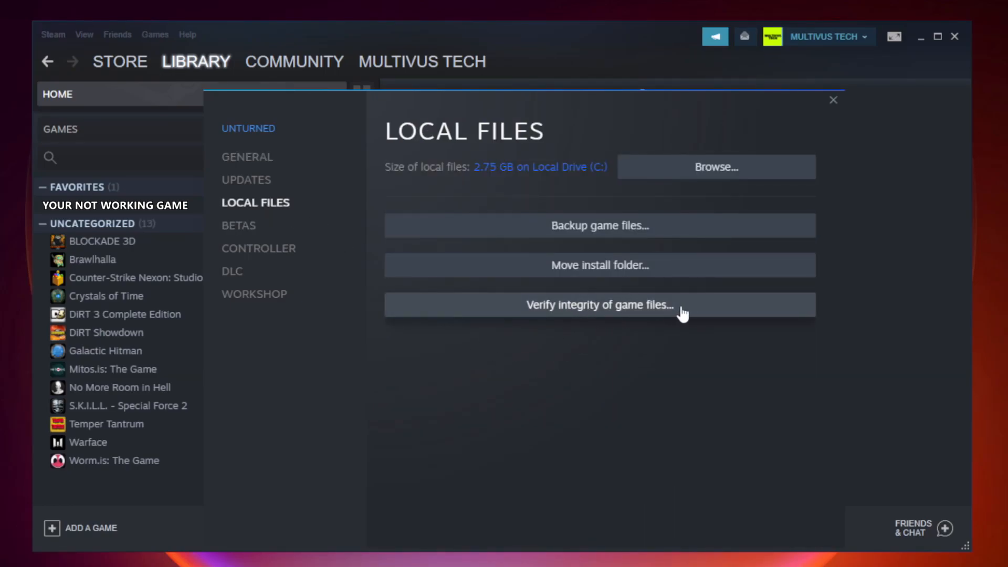
{"action": "left_click", "coordinate": [608, 307]}
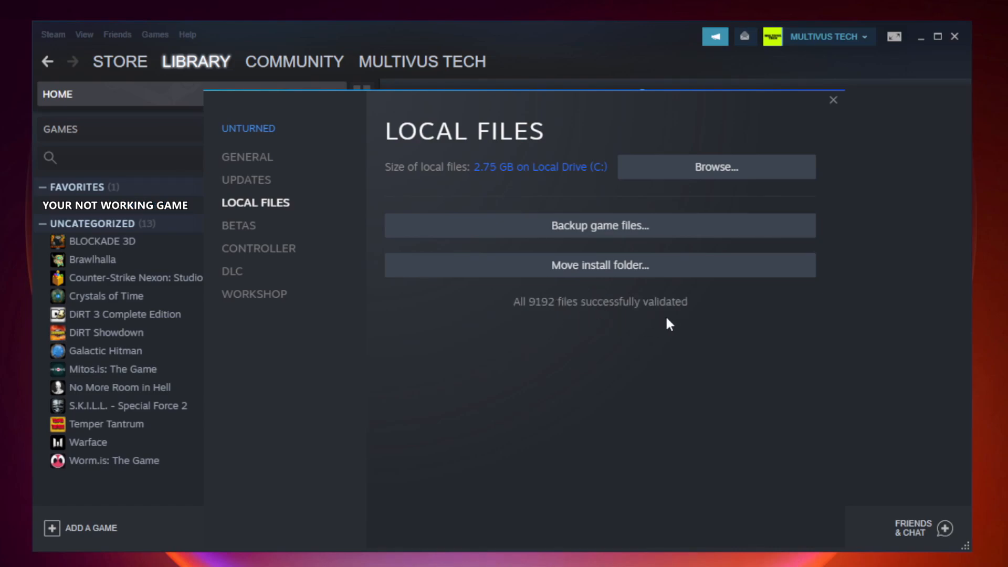
Browse to the install folder and bring up the YOUR NOT WORKING GAME shortcut's properties
{"action": "left_click", "coordinate": [721, 174]}
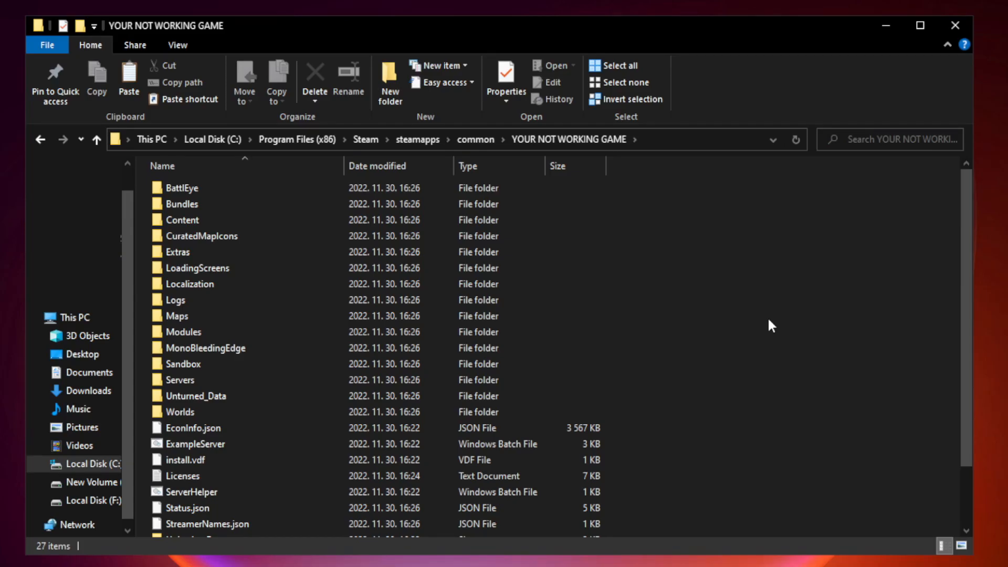
{"action": "left_click_drag", "start_coordinate": [967, 275], "coordinate": [967, 362]}
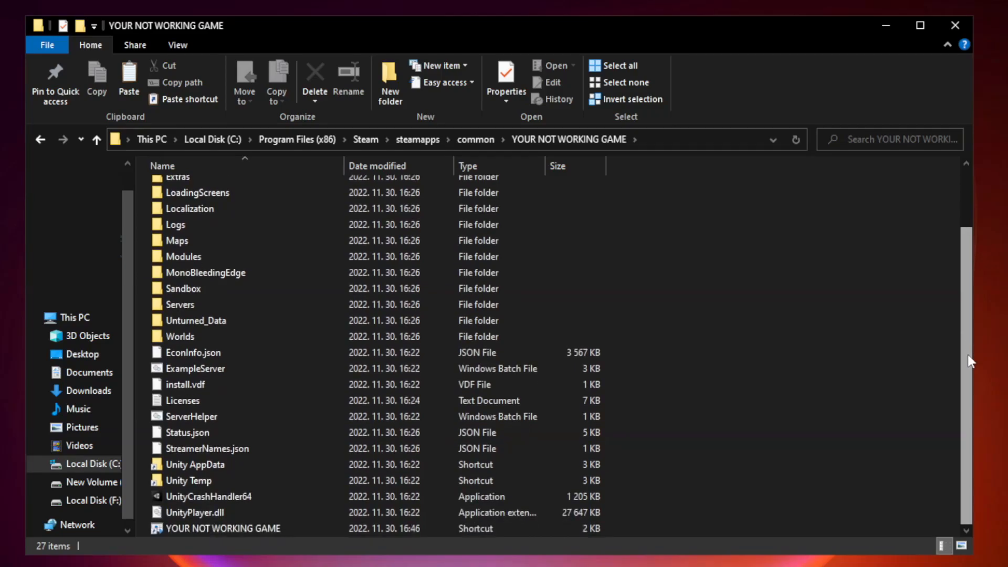
{"action": "left_click", "coordinate": [401, 528]}
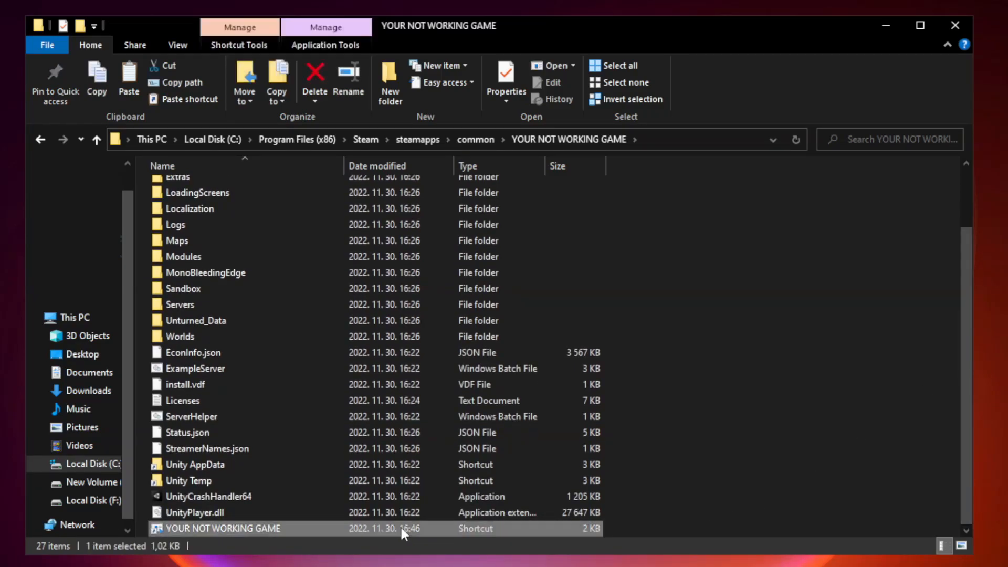
{"action": "right_click", "coordinate": [341, 532]}
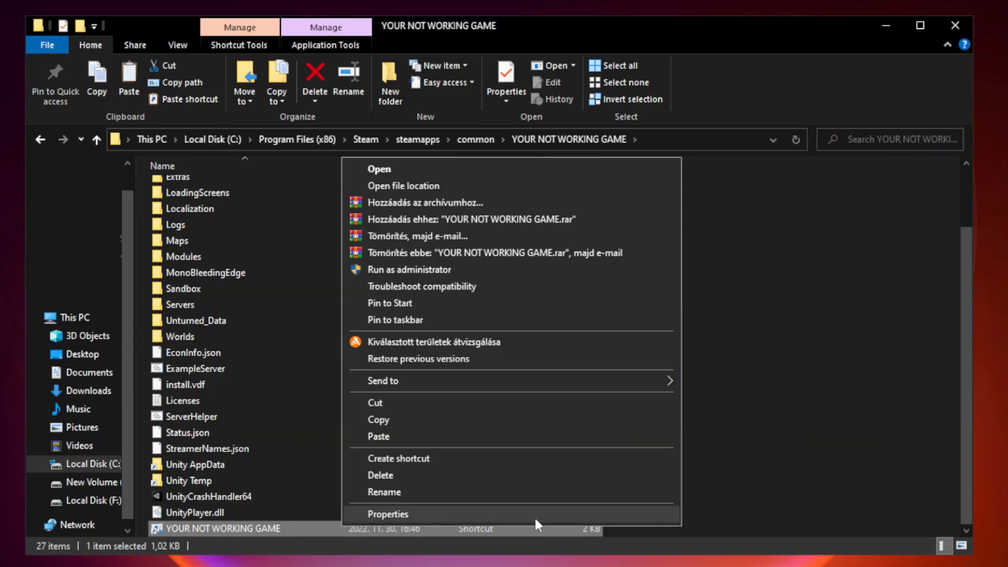
{"action": "left_click", "coordinate": [506, 516]}
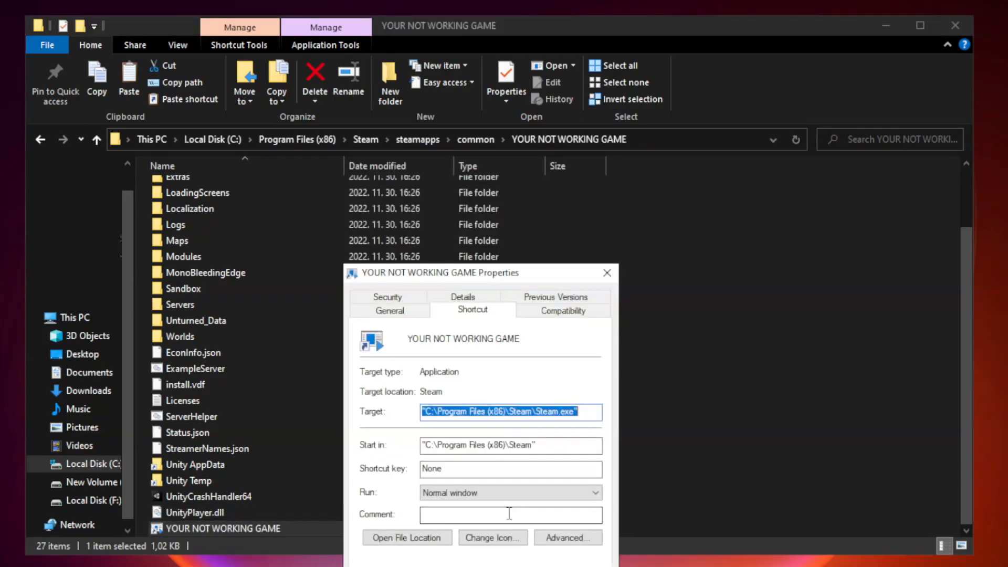
{"action": "left_click_drag", "start_coordinate": [502, 275], "coordinate": [503, 118]}
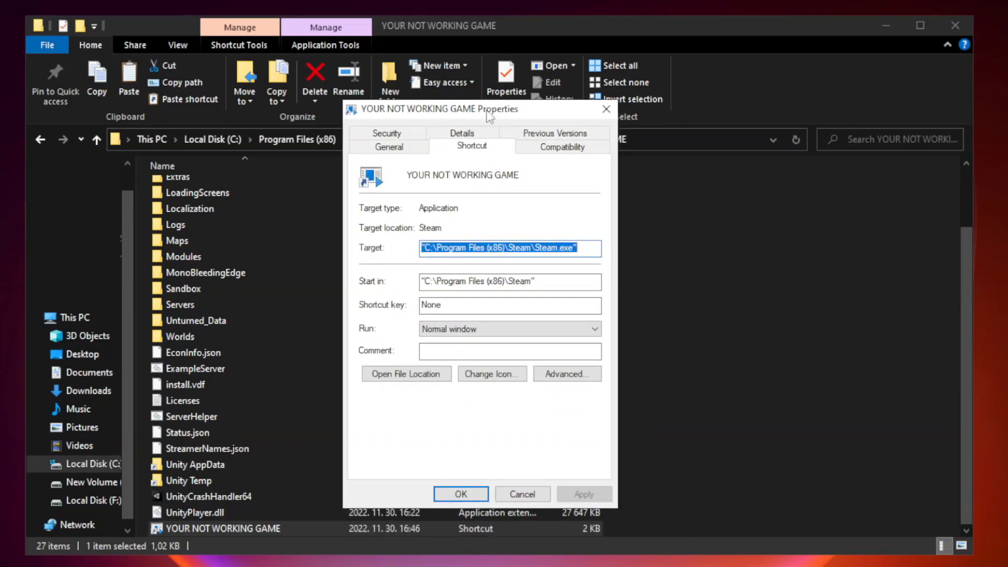
Enable Windows 8 compatibility mode for the game shortcut
{"action": "left_click", "coordinate": [560, 150]}
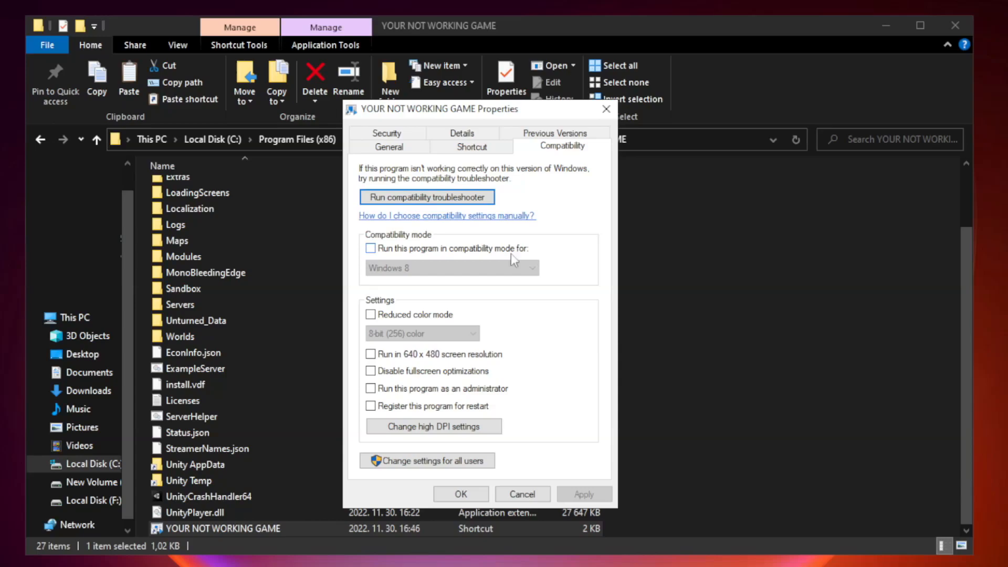
{"action": "left_click", "coordinate": [404, 254]}
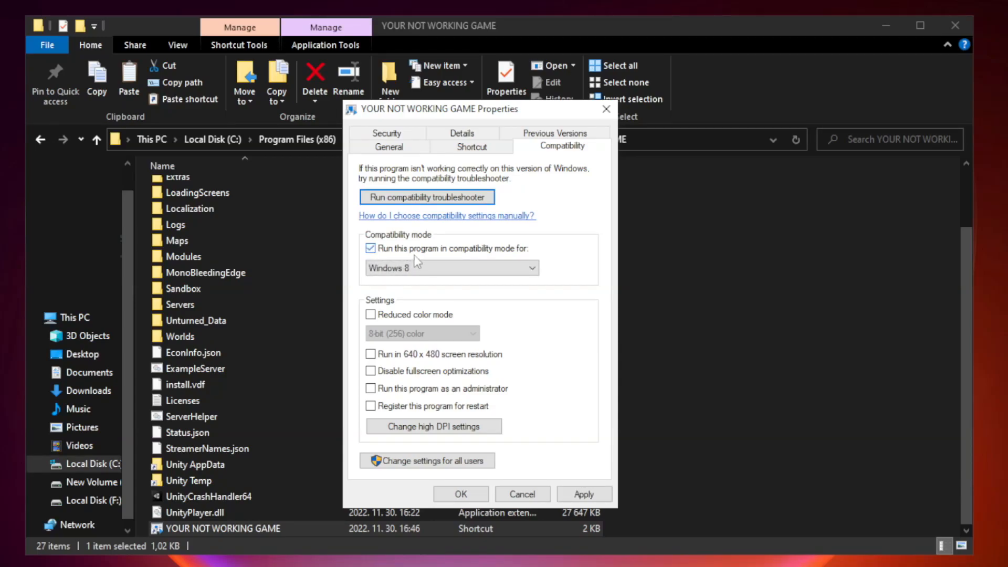
{"action": "left_click", "coordinate": [451, 269]}
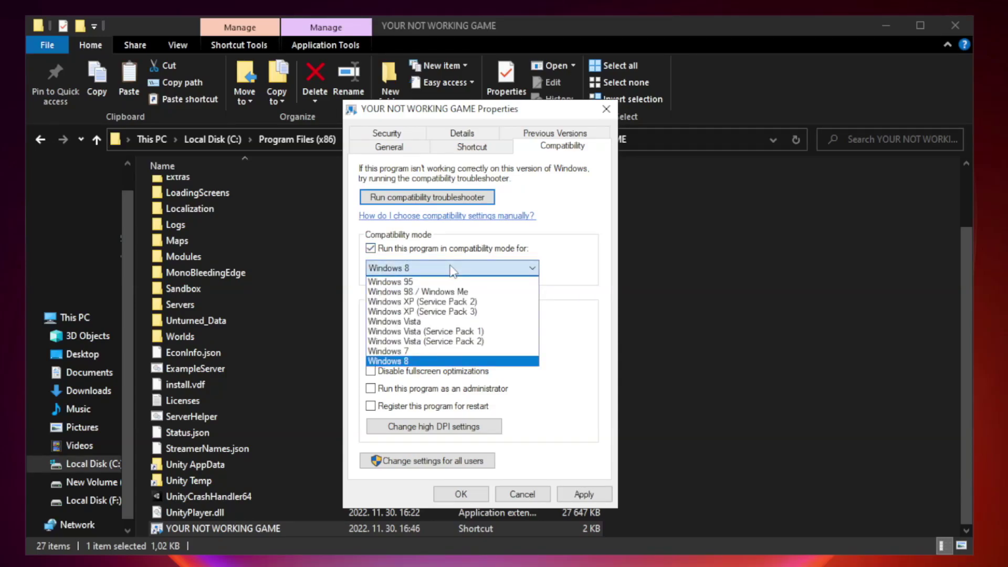
{"action": "left_click", "coordinate": [425, 362]}
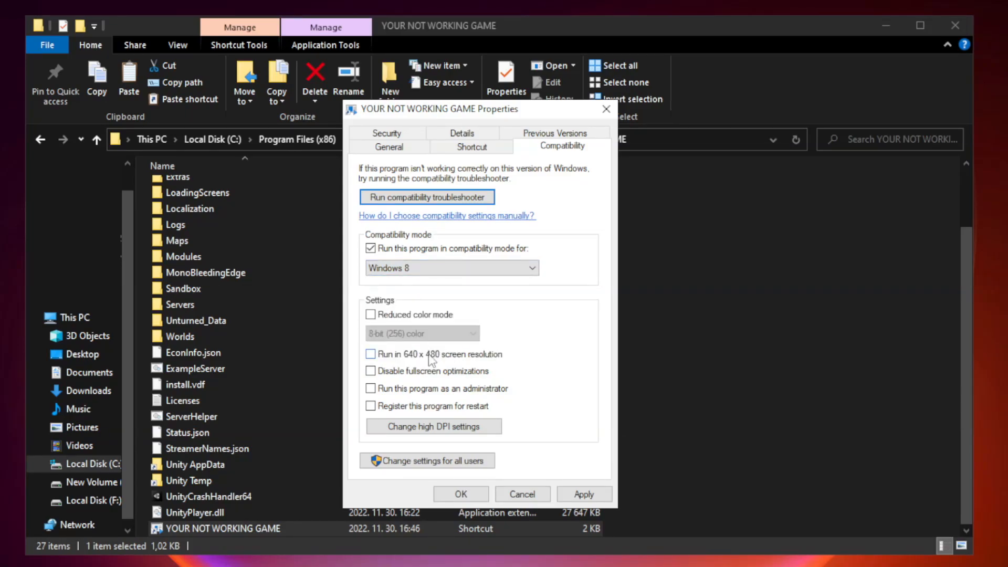
Disable fullscreen optimizations, set Run as administrator, then apply and close the properties
{"action": "left_click", "coordinate": [396, 377]}
{"action": "left_click", "coordinate": [400, 391]}
{"action": "left_click", "coordinate": [584, 495]}
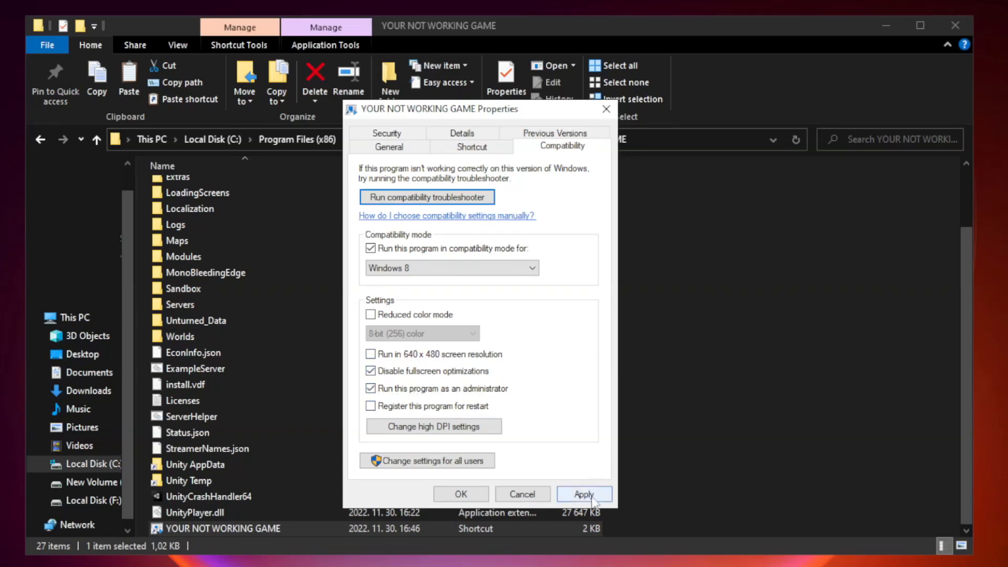
{"action": "left_click", "coordinate": [584, 495]}
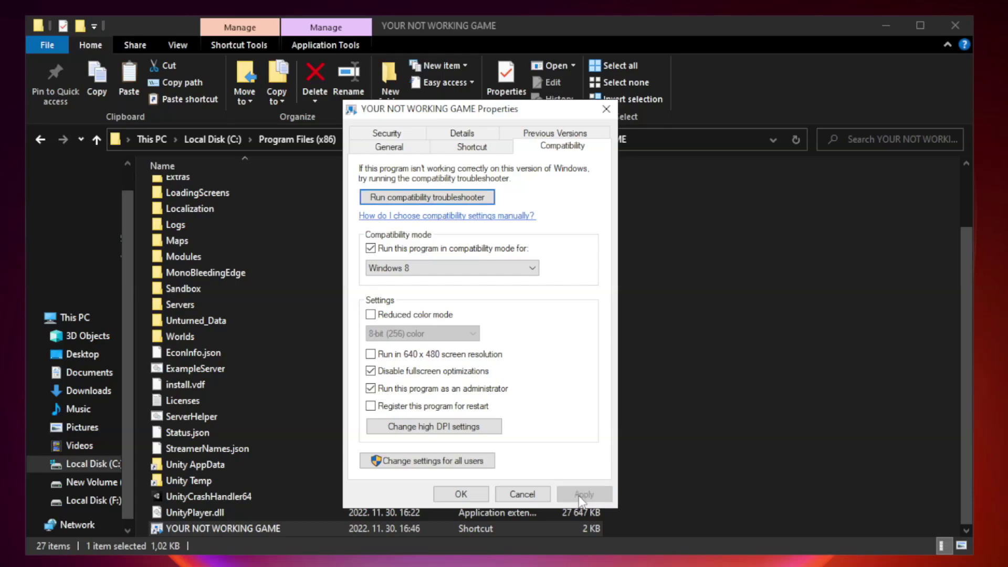
{"action": "left_click", "coordinate": [461, 494]}
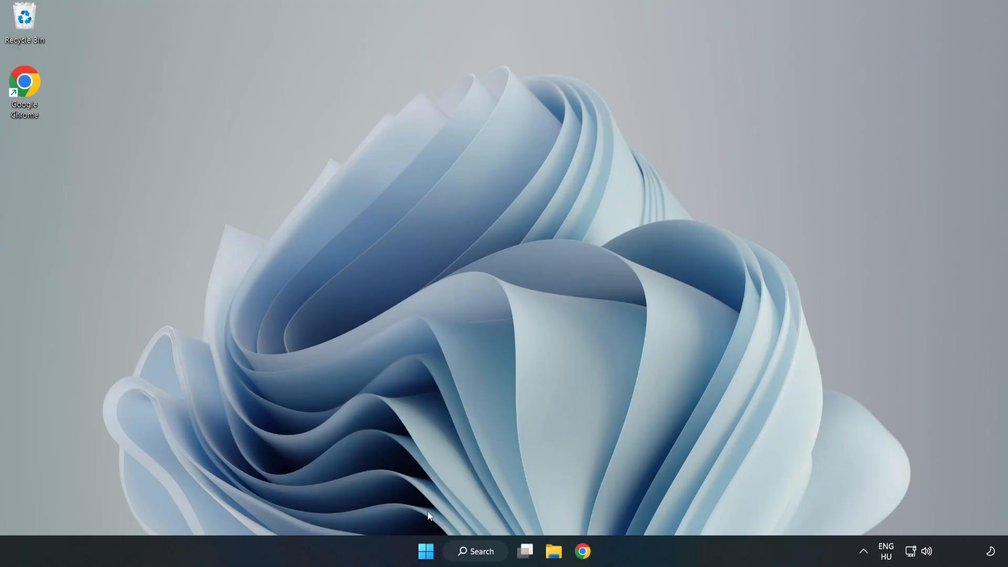
Launch Task Manager from the Start right-click menu and show the Startup apps
{"action": "right_click", "coordinate": [427, 553]}
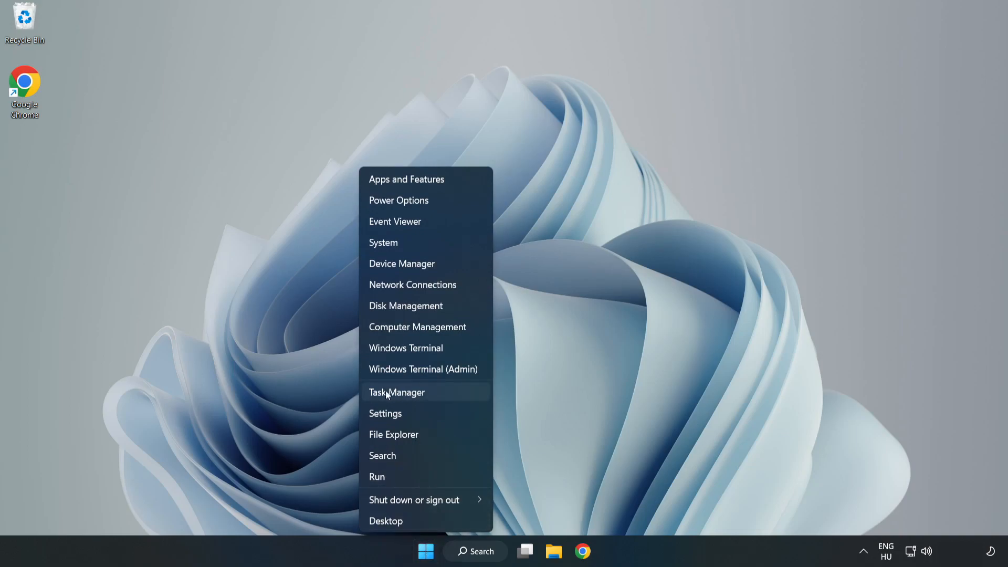
{"action": "left_click", "coordinate": [424, 391]}
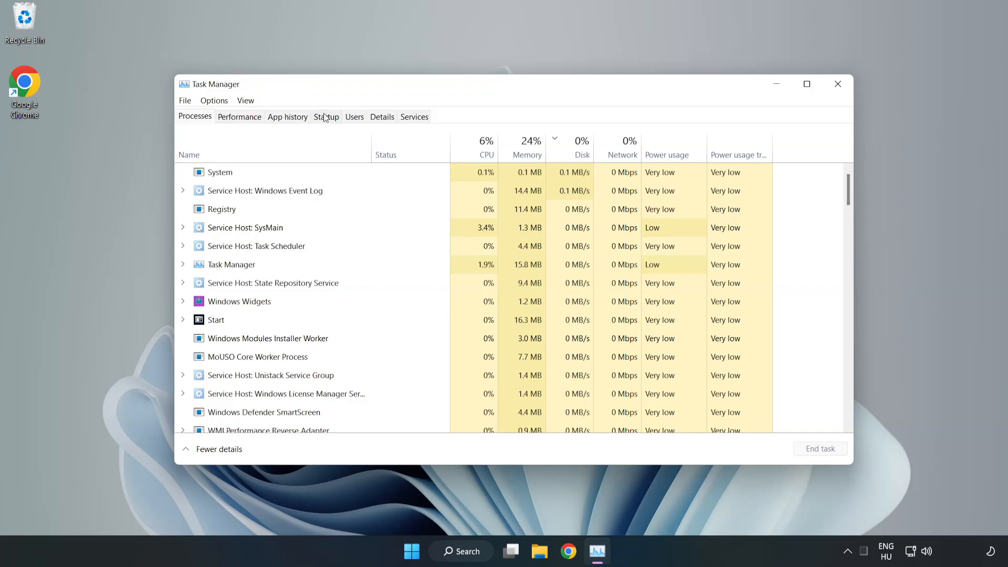
{"action": "left_click", "coordinate": [326, 116]}
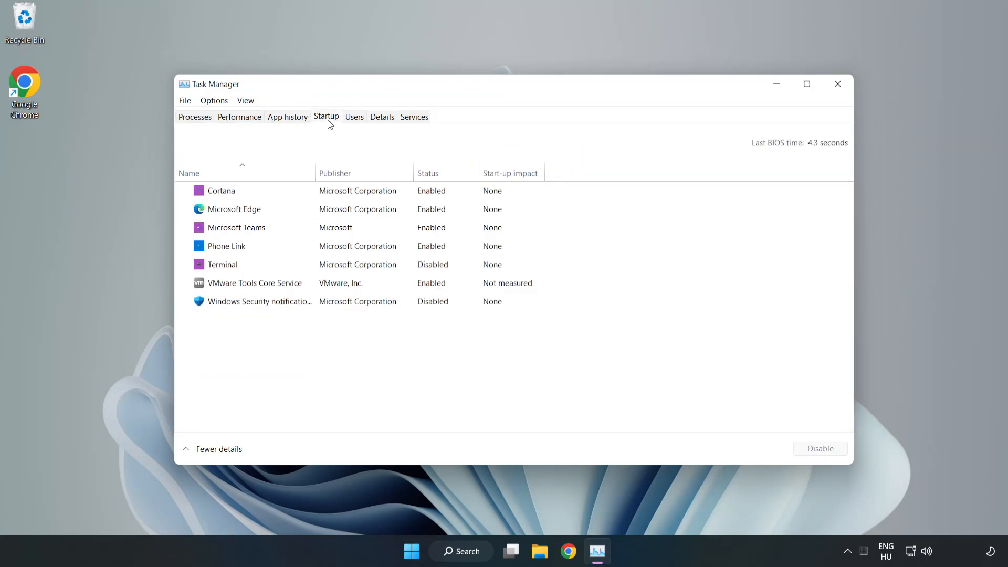
Disable Cortana, Microsoft Edge, Microsoft Teams and Phone Link at startup, then close Task Manager
{"action": "left_click", "coordinate": [348, 193]}
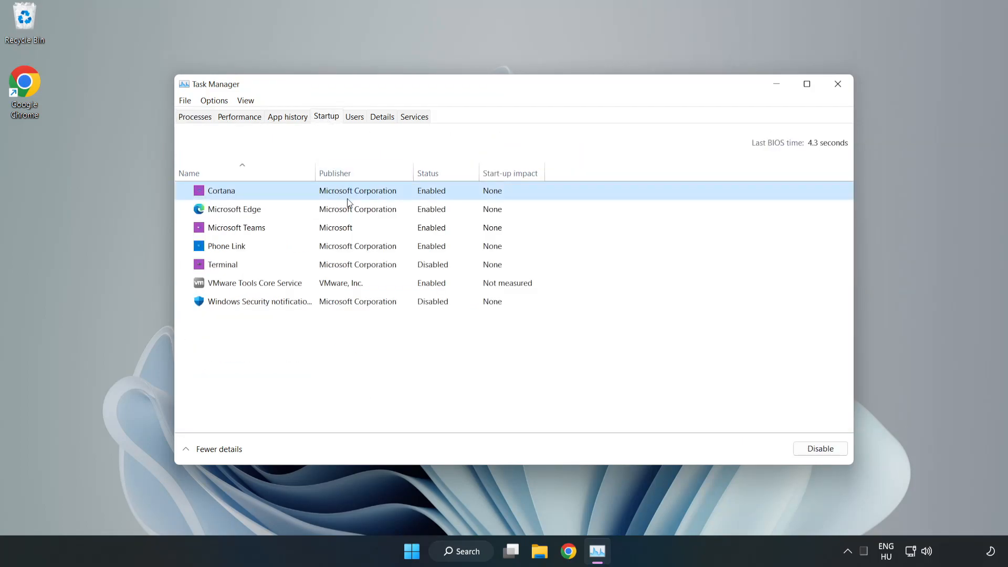
{"action": "left_click", "coordinate": [820, 447]}
{"action": "left_click", "coordinate": [435, 209]}
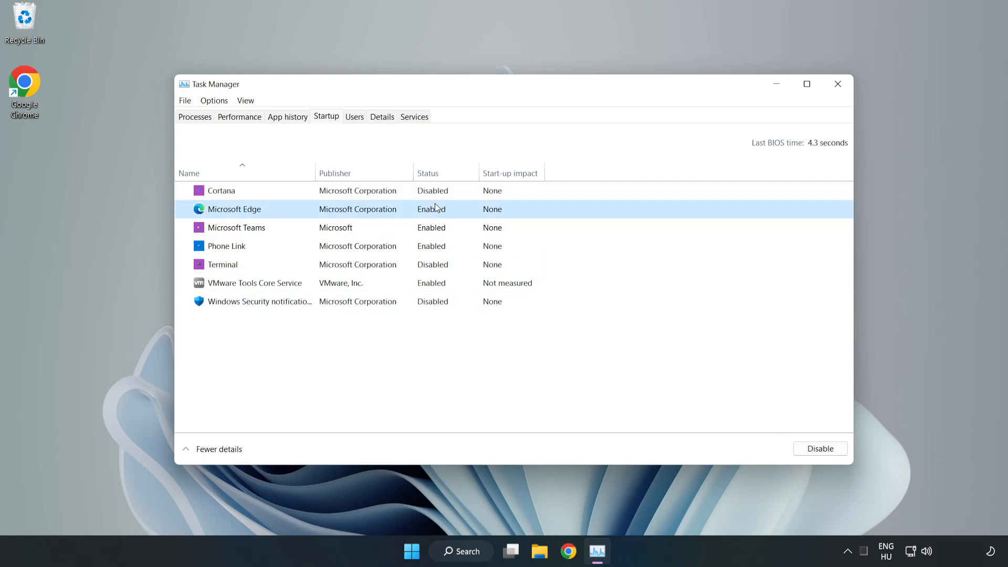
{"action": "left_click", "coordinate": [819, 449]}
{"action": "left_click", "coordinate": [335, 229]}
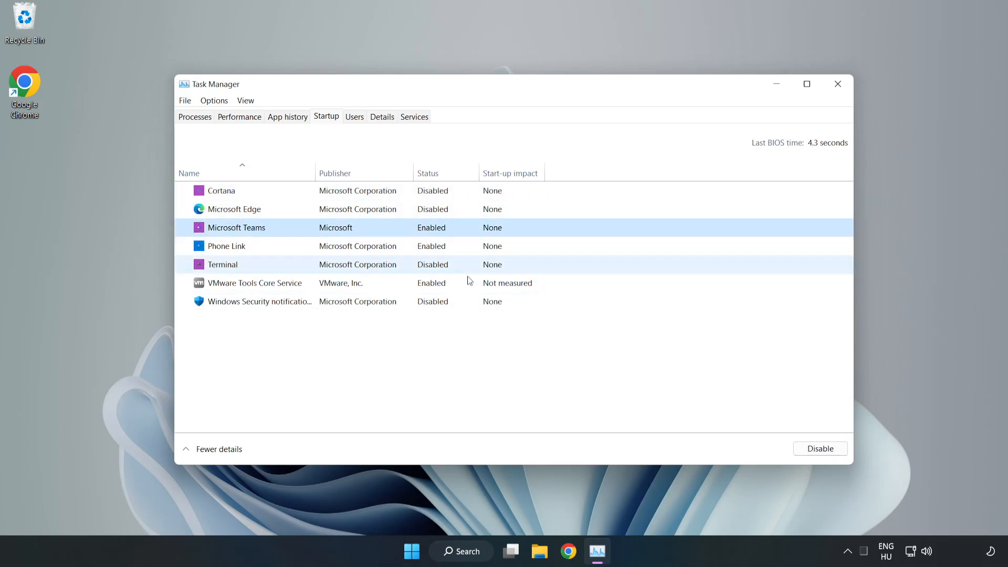
{"action": "left_click", "coordinate": [820, 448]}
{"action": "left_click", "coordinate": [335, 246]}
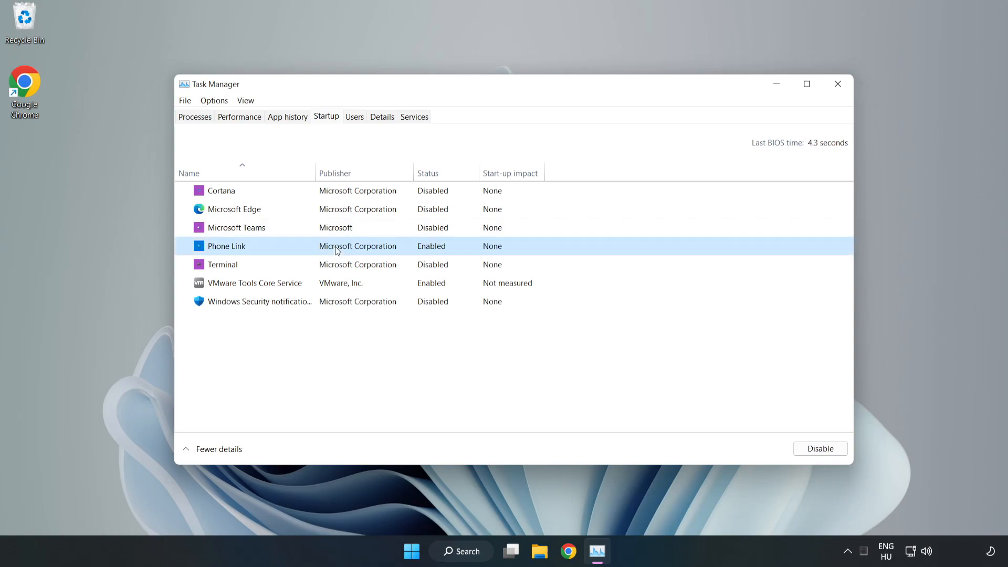
{"action": "left_click", "coordinate": [820, 448]}
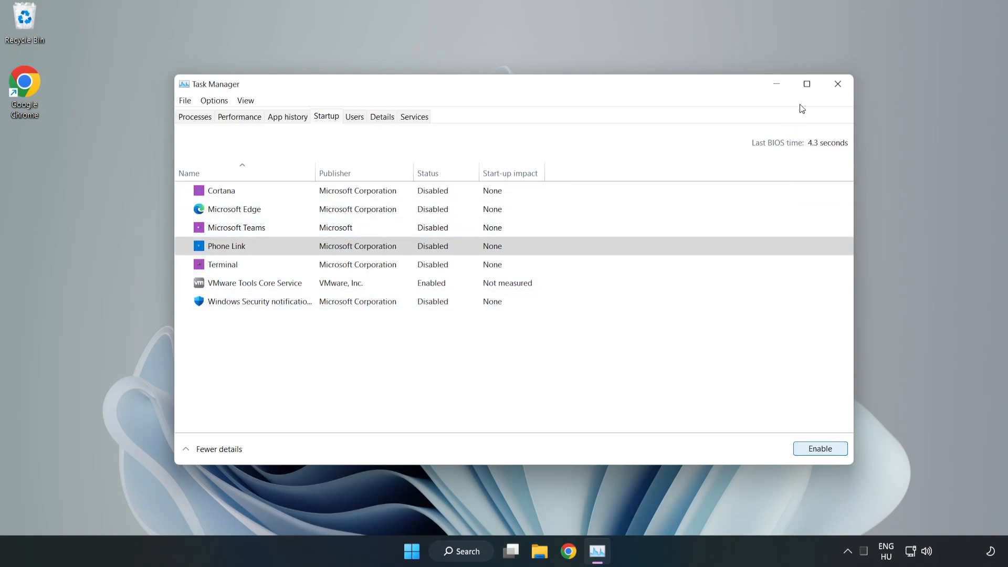
{"action": "left_click", "coordinate": [839, 85]}
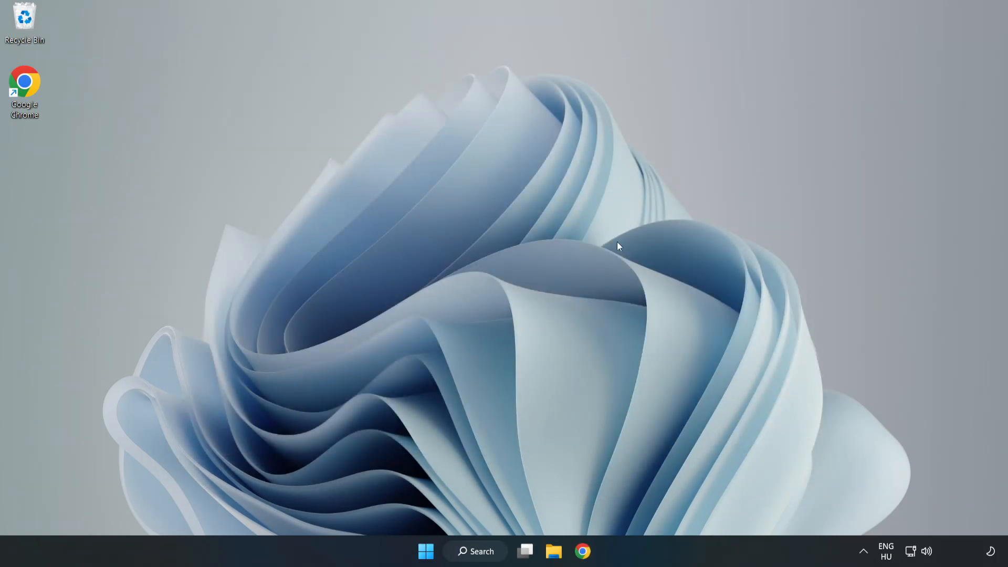
Bring up Chrome on the DirectX download page and inspect its address
{"action": "left_click", "coordinate": [582, 552]}
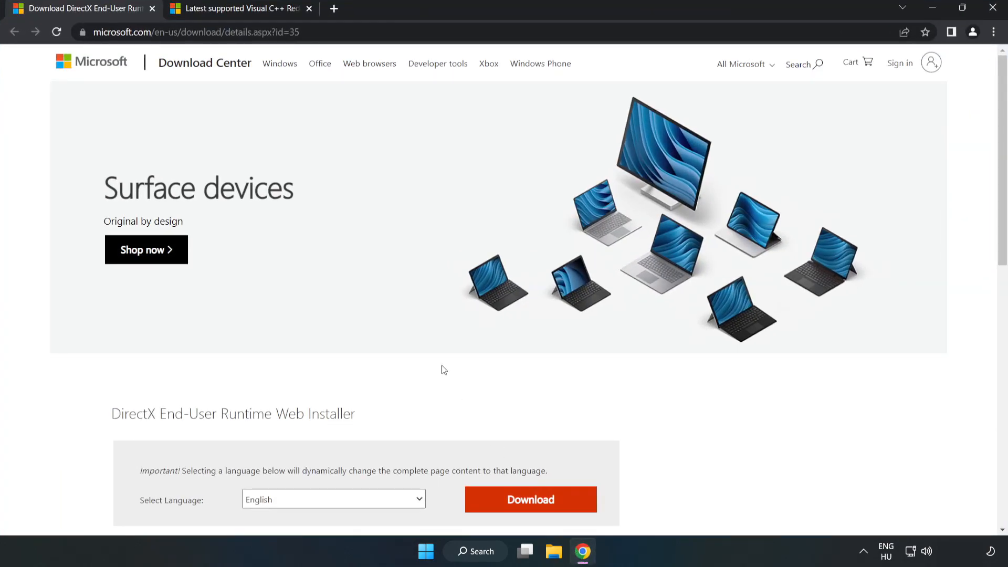
{"action": "left_click", "coordinate": [312, 32]}
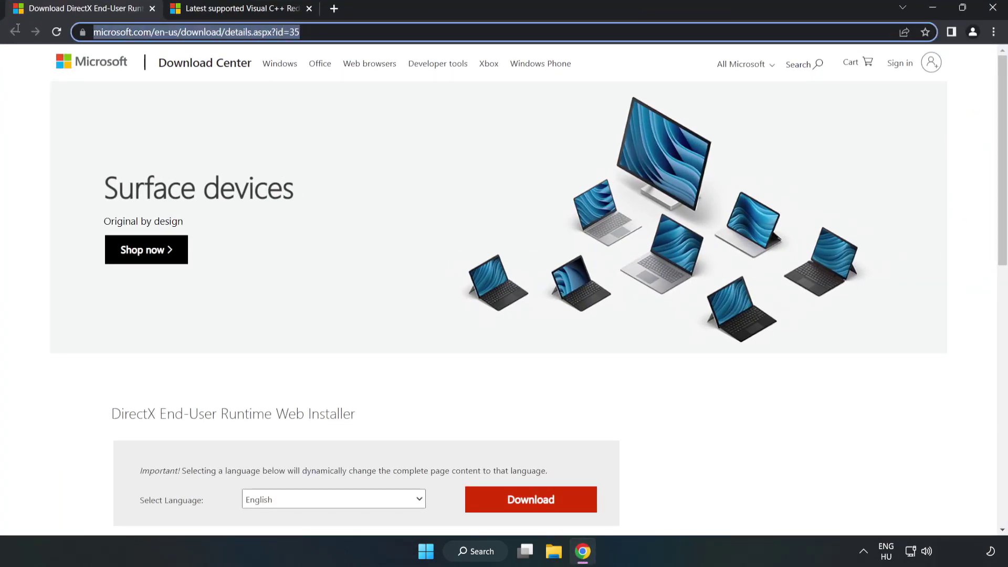
{"action": "left_click", "coordinate": [355, 31]}
{"action": "left_click", "coordinate": [41, 120]}
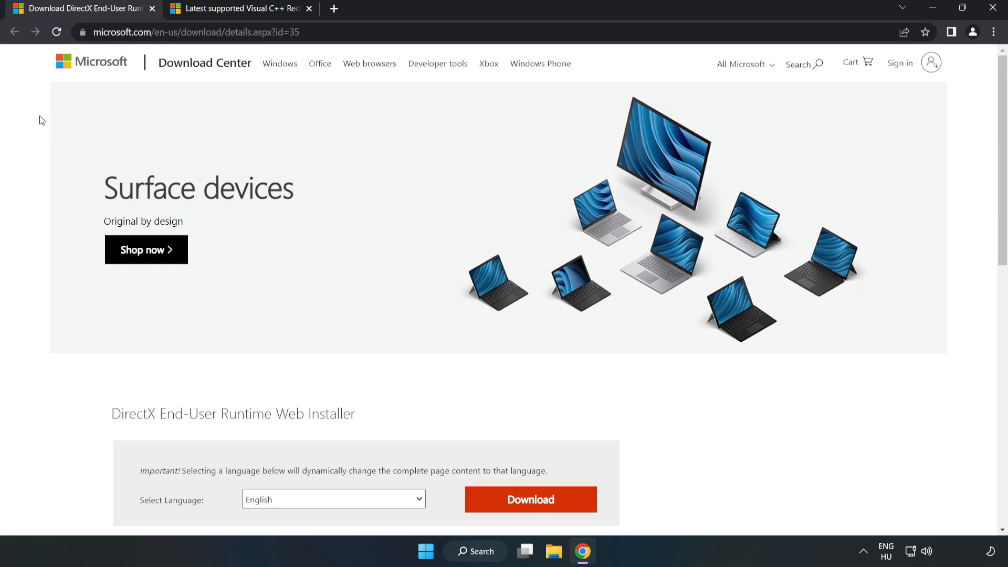
{"action": "scroll", "coordinate": [41, 120], "scroll_direction": "down", "scroll_amount": 2}
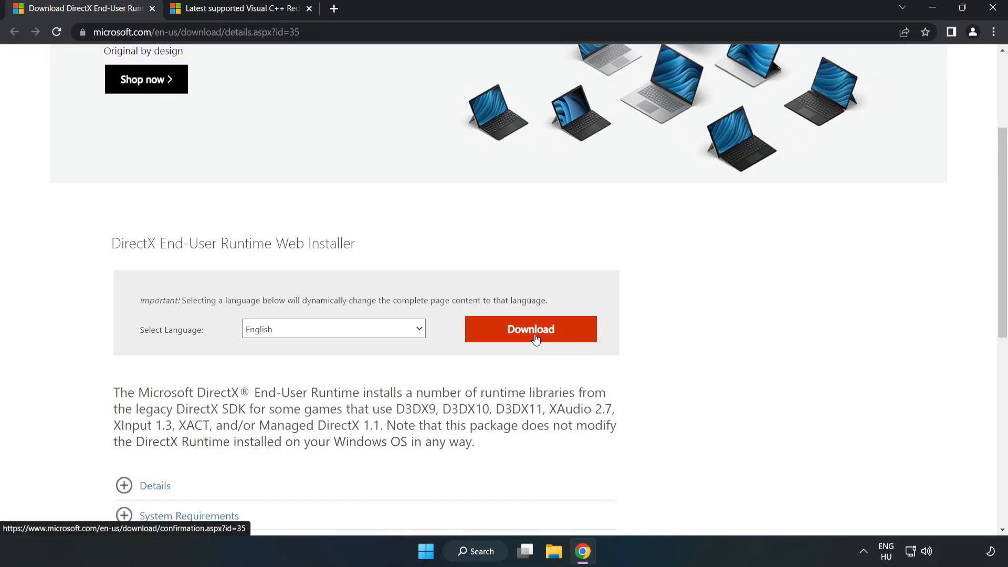
Download the DirectX End-User Runtime Web Installer and launch dxwebsetup.exe
{"action": "left_click", "coordinate": [536, 337]}
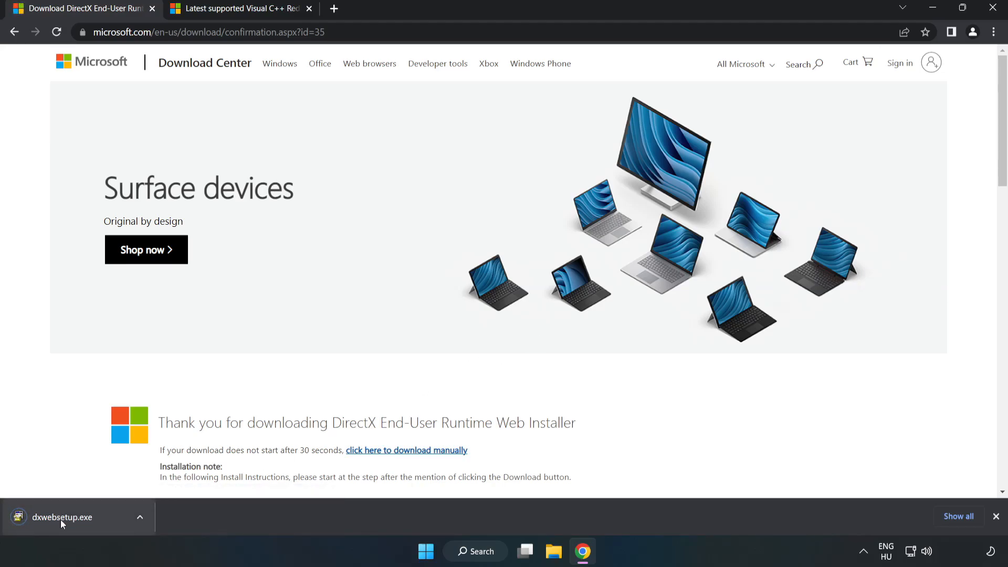
{"action": "left_click", "coordinate": [74, 518]}
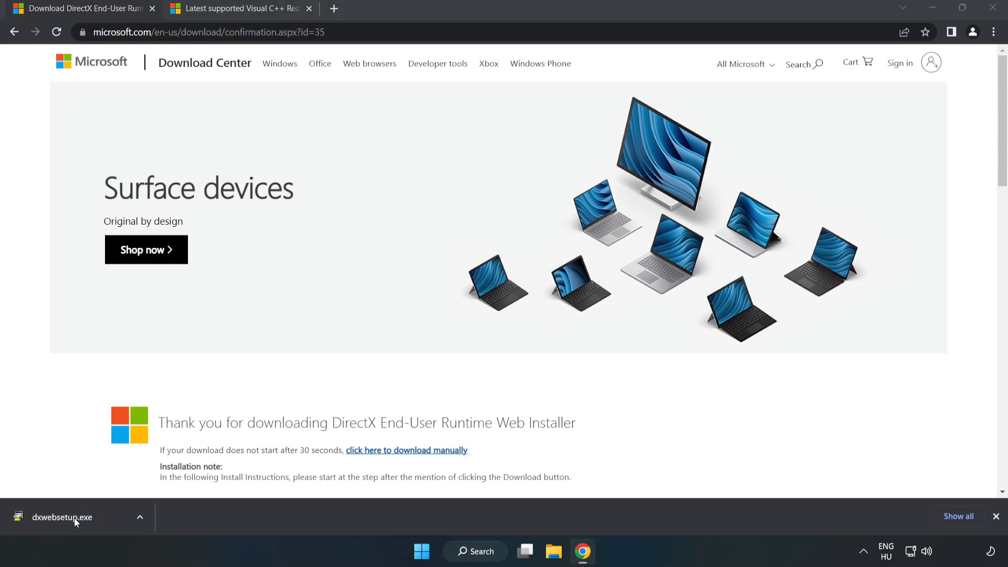
{"action": "left_click_drag", "start_coordinate": [229, 79], "coordinate": [491, 170]}
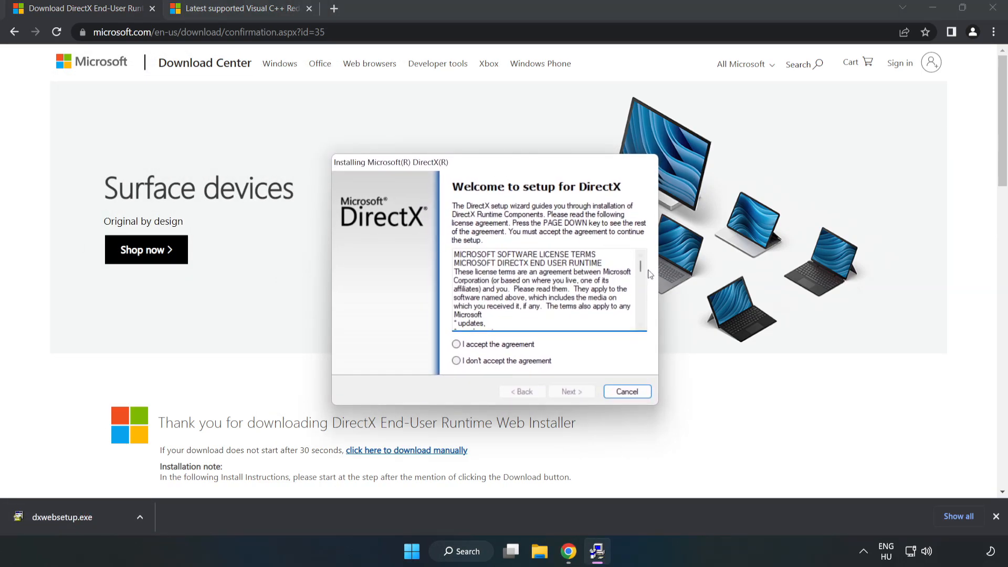
{"action": "left_click_drag", "start_coordinate": [642, 266], "coordinate": [640, 318]}
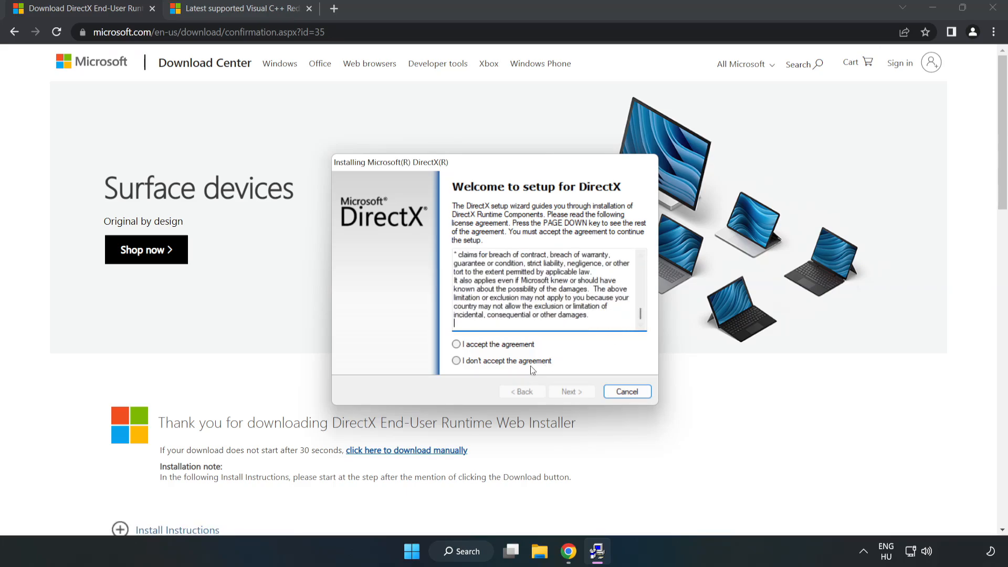
Accept the DirectX license, decline the Bing Bar, and finish the setup wizard
{"action": "left_click", "coordinate": [456, 345]}
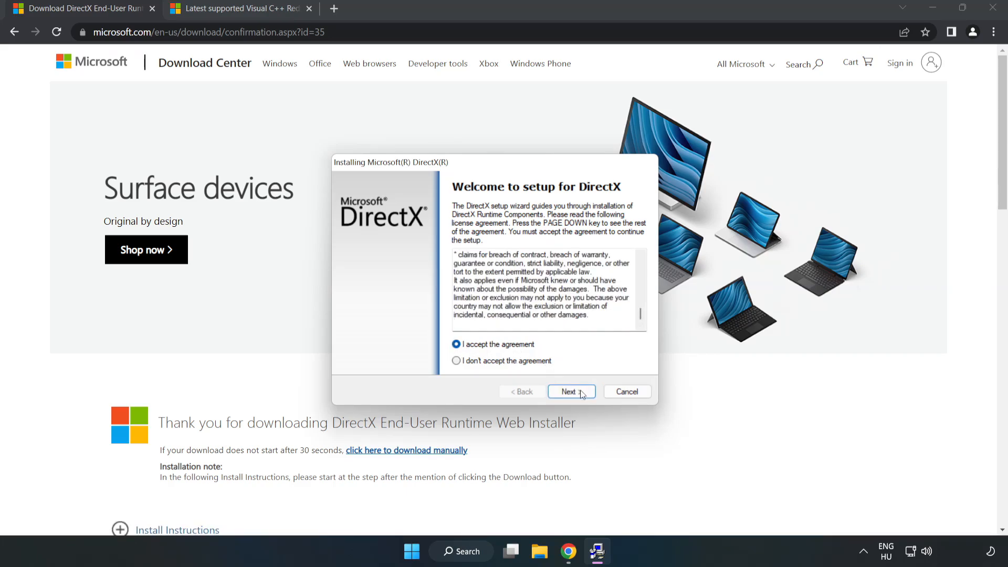
{"action": "left_click", "coordinate": [578, 393]}
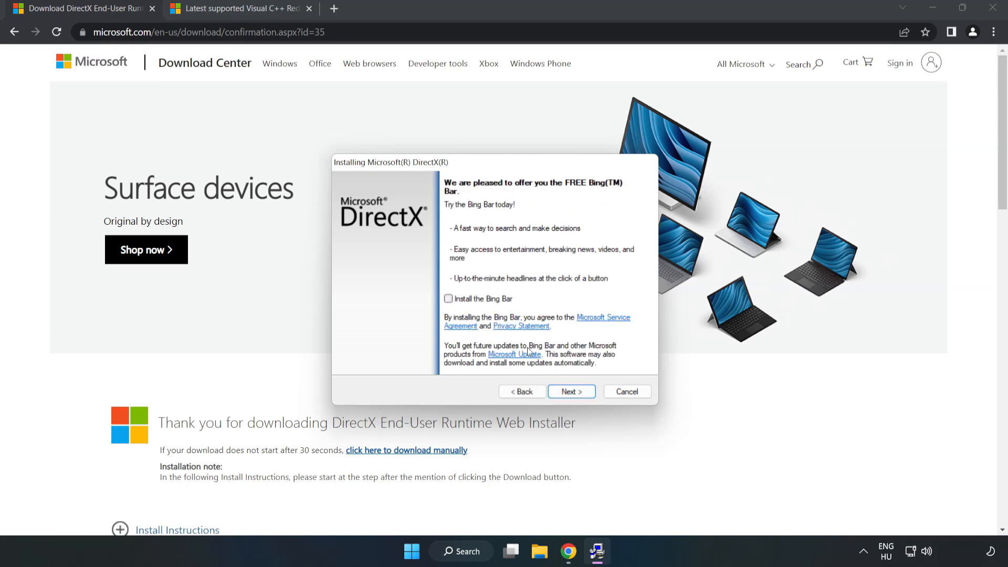
{"action": "left_click", "coordinate": [579, 392]}
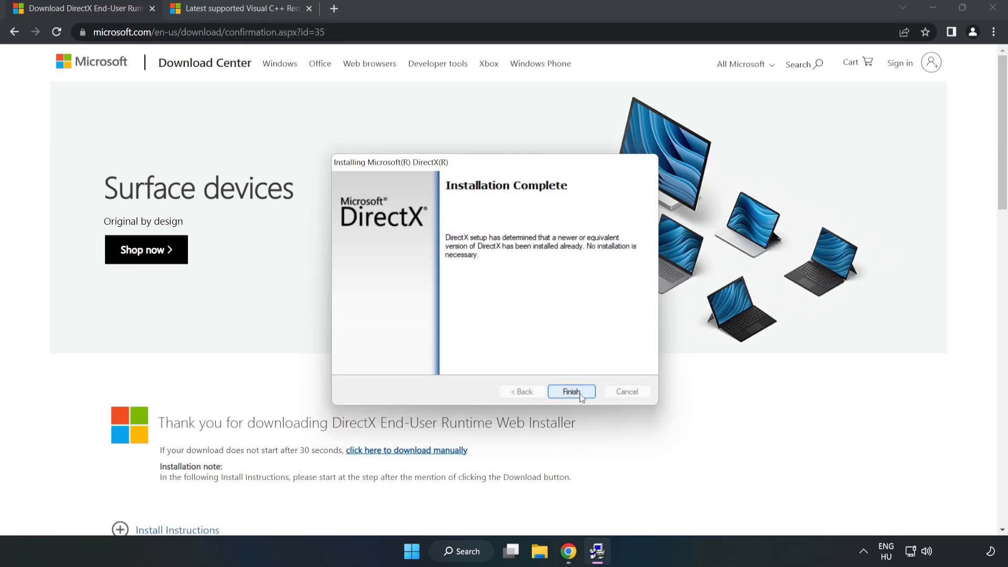
{"action": "left_click", "coordinate": [577, 393]}
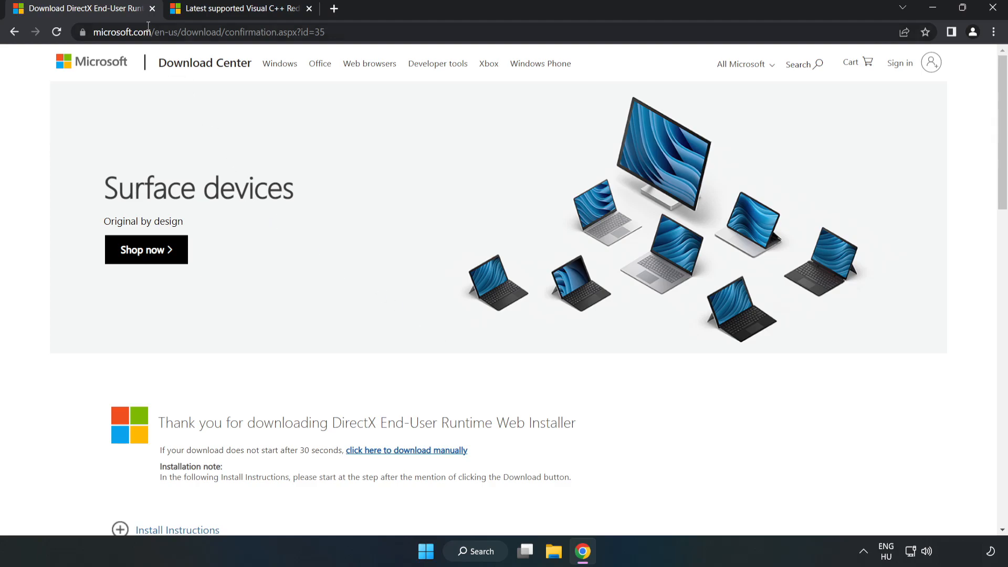
Close the DirectX tab and locate the Visual Studio 2015–2022 redistributables table
{"action": "left_click", "coordinate": [152, 8]}
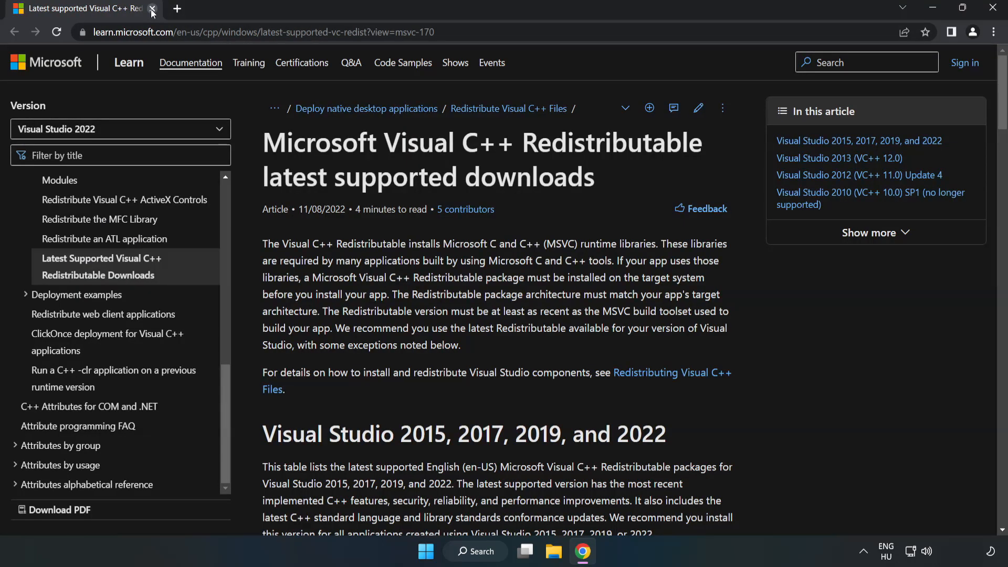
{"action": "left_click_drag", "start_coordinate": [490, 32], "coordinate": [47, 30]}
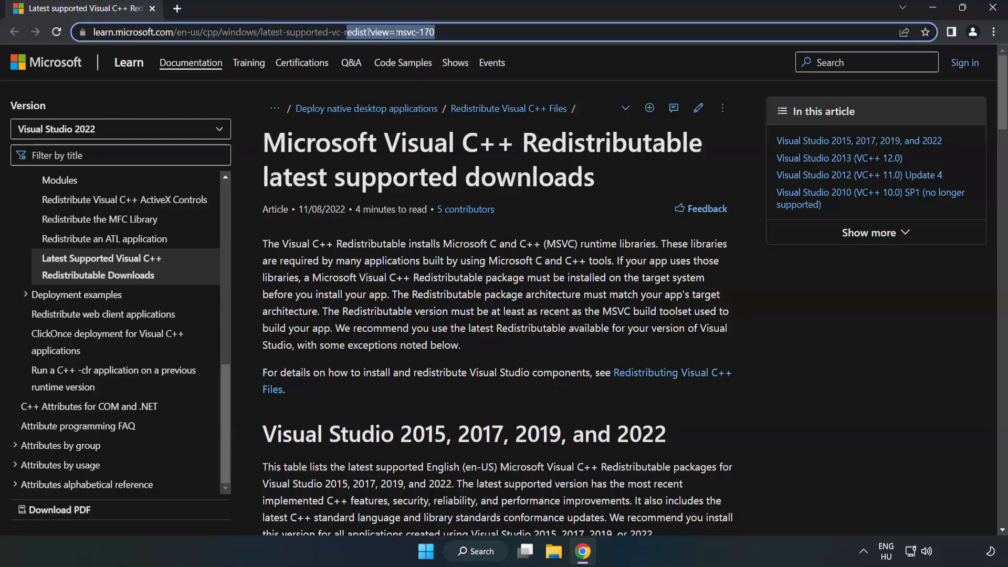
{"action": "left_click", "coordinate": [400, 189]}
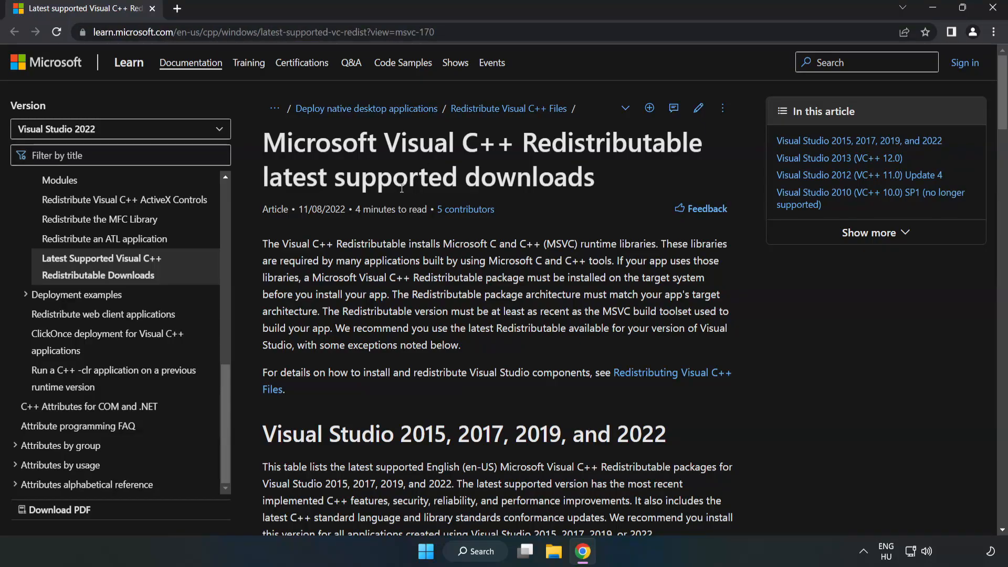
{"action": "scroll", "coordinate": [401, 189], "scroll_direction": "down", "scroll_amount": 4}
{"action": "scroll", "coordinate": [405, 195], "scroll_direction": "down", "scroll_amount": 4}
{"action": "scroll", "coordinate": [405, 195], "scroll_direction": "down", "scroll_amount": 2}
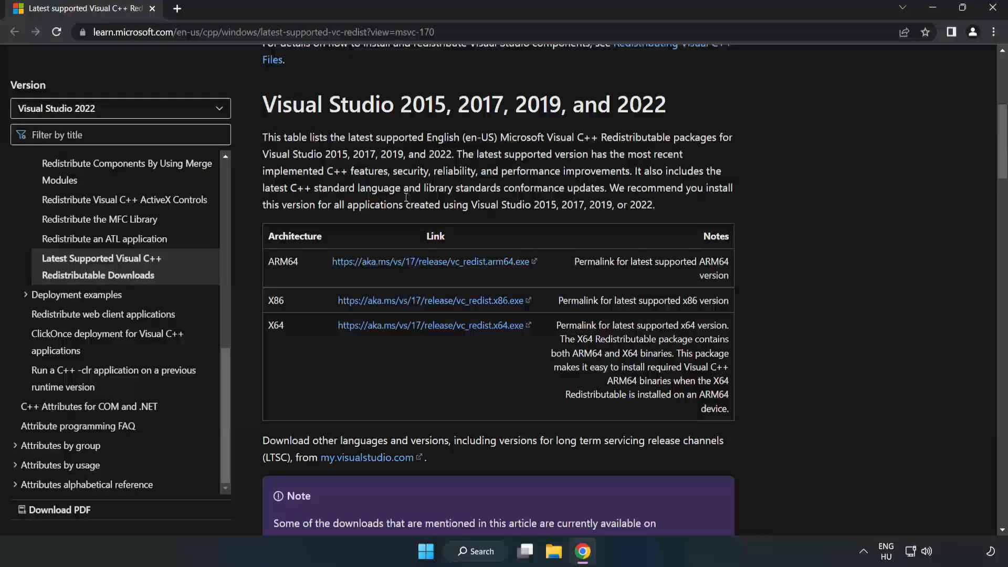
{"action": "scroll", "coordinate": [405, 195], "scroll_direction": "down", "scroll_amount": 1}
{"action": "scroll", "coordinate": [394, 200], "scroll_direction": "up", "scroll_amount": 2}
{"action": "left_click_drag", "start_coordinate": [262, 104], "coordinate": [666, 105]}
Download the ARM64, x86 and x64 redistributables and launch VC_redist.arm64.exe
{"action": "left_click", "coordinate": [415, 252]}
{"action": "left_click", "coordinate": [406, 262]}
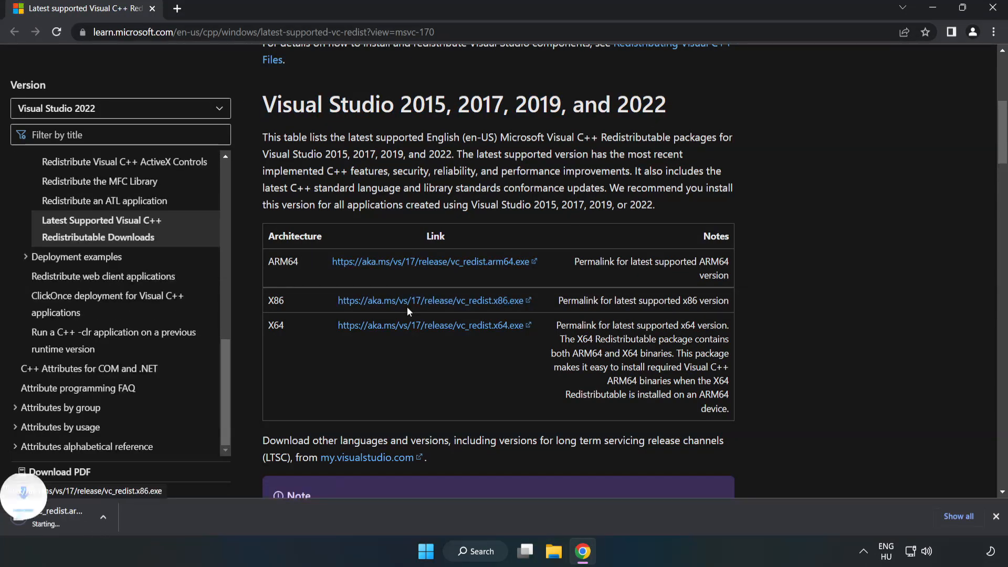
{"action": "left_click", "coordinate": [408, 301]}
{"action": "left_click", "coordinate": [423, 329]}
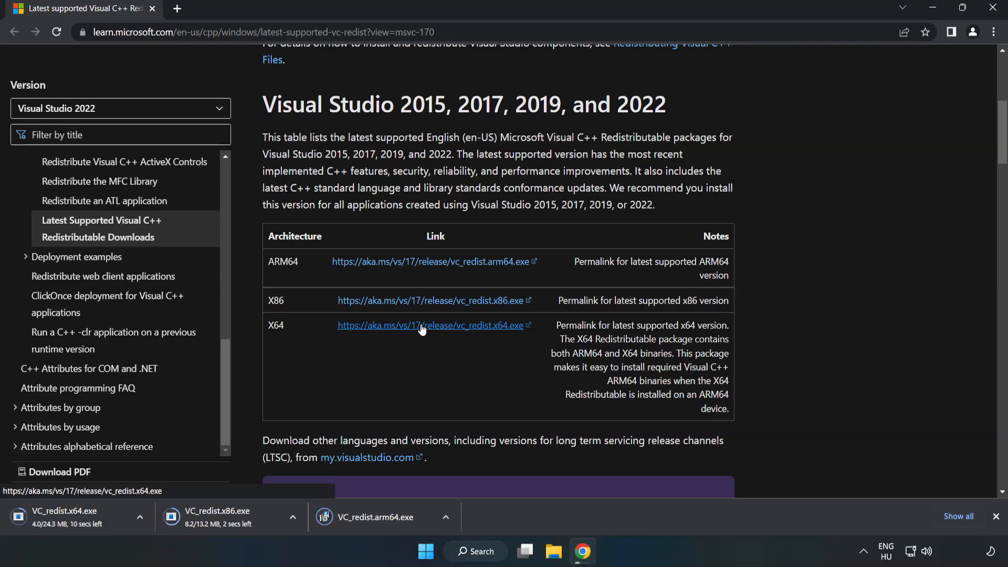
{"action": "left_click", "coordinate": [385, 518]}
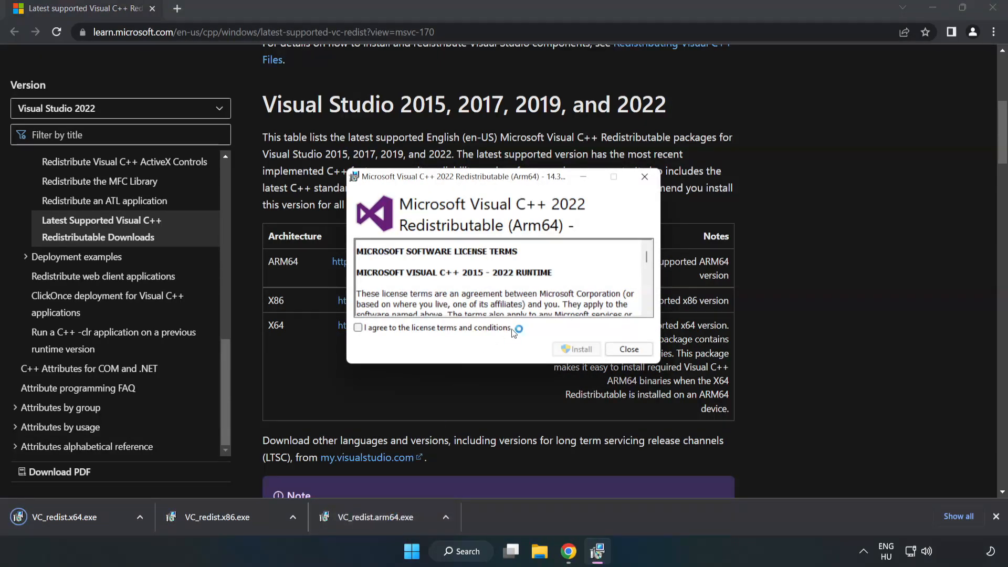
{"action": "left_click_drag", "start_coordinate": [646, 252], "coordinate": [646, 311]}
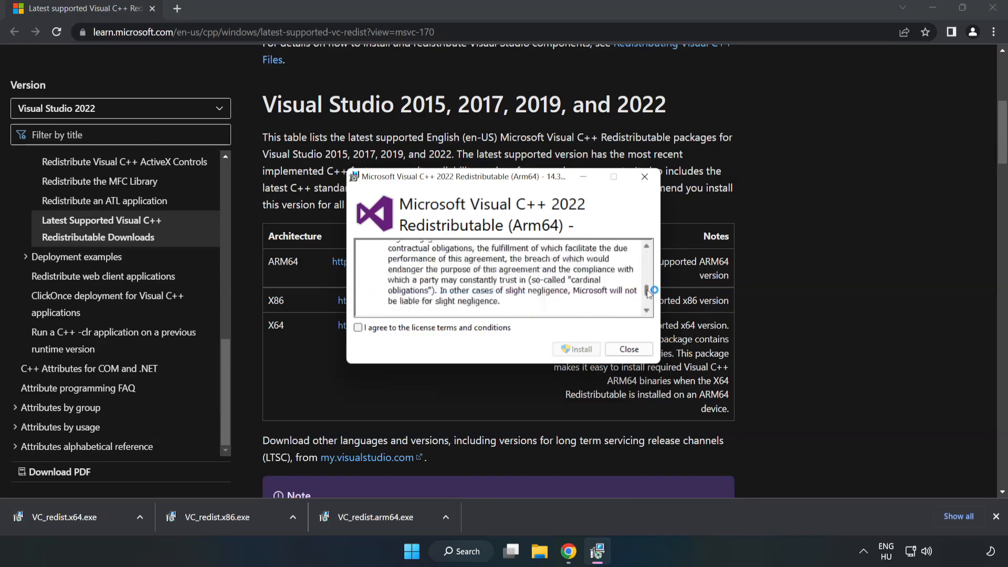
Attempt the ARM64 redistributable install and dismiss its unsupported-platform failure
{"action": "left_click", "coordinate": [358, 328]}
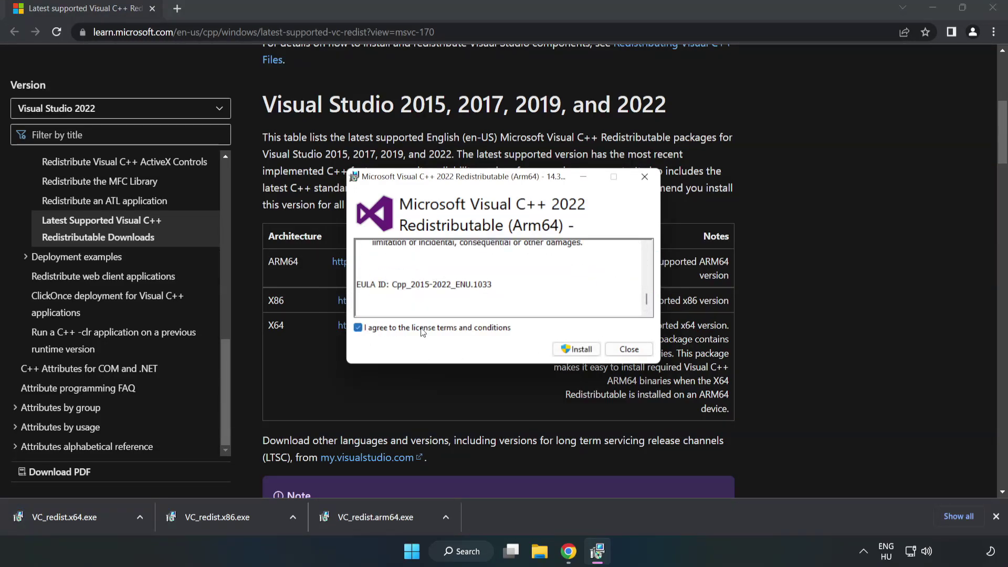
{"action": "left_click", "coordinate": [577, 350]}
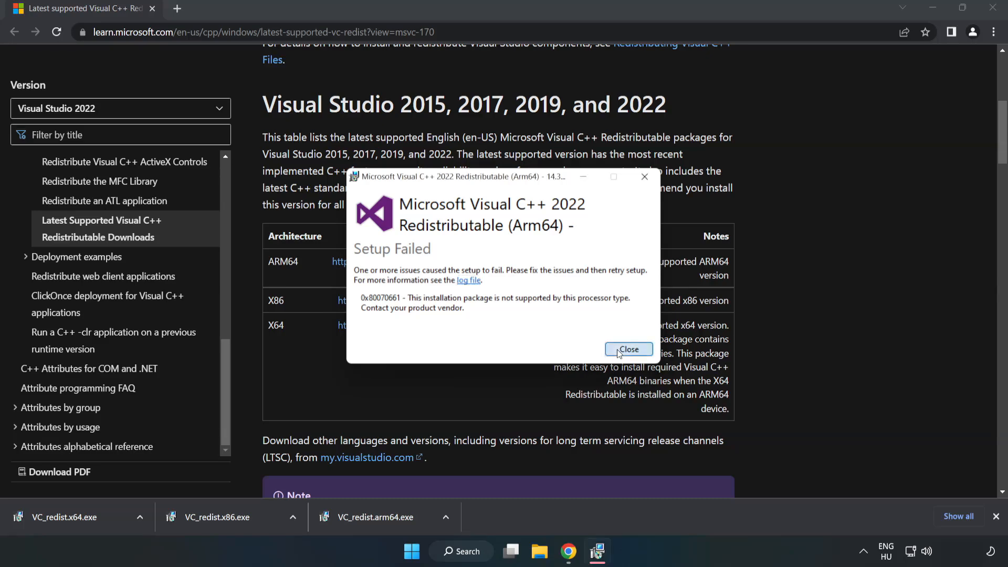
{"action": "left_click", "coordinate": [618, 352]}
{"action": "left_click", "coordinate": [222, 517]}
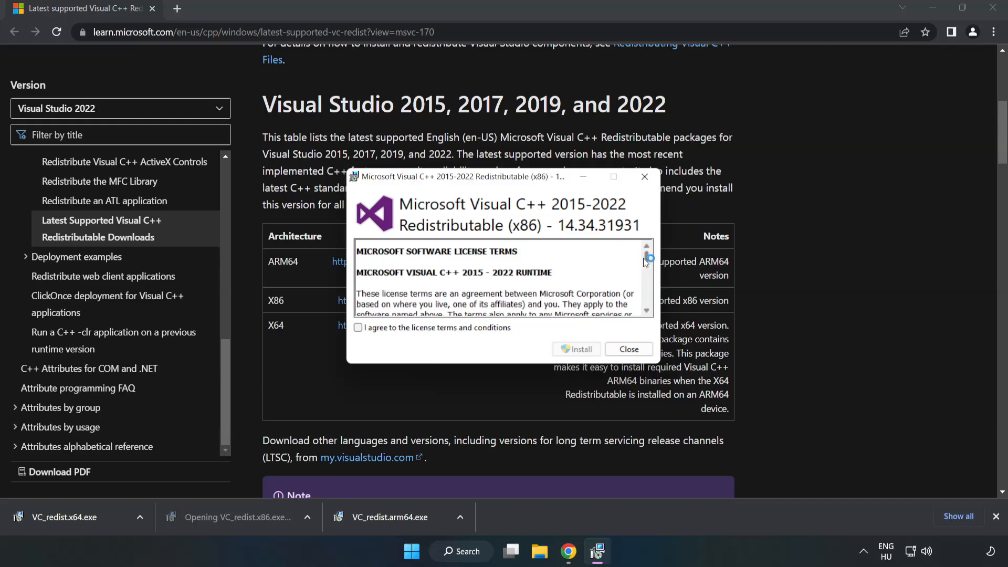
{"action": "left_click_drag", "start_coordinate": [647, 255], "coordinate": [647, 311]}
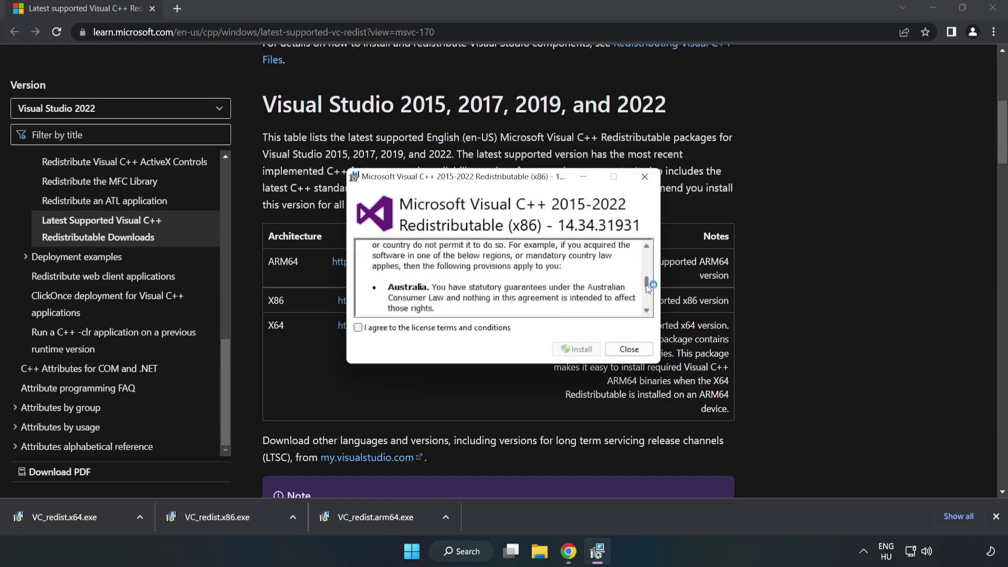
{"action": "left_click", "coordinate": [361, 328]}
{"action": "left_click", "coordinate": [575, 349]}
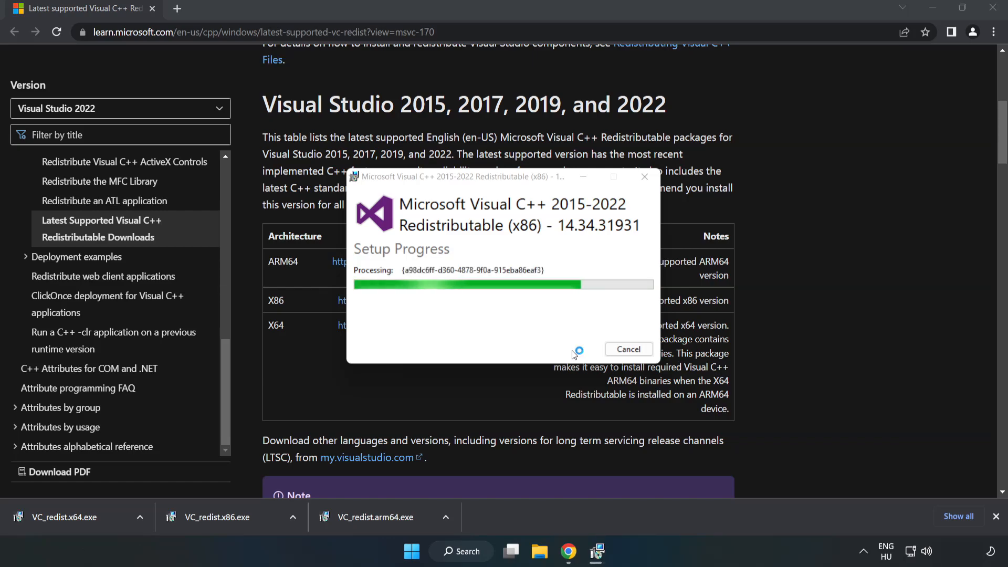
{"action": "left_click", "coordinate": [628, 350]}
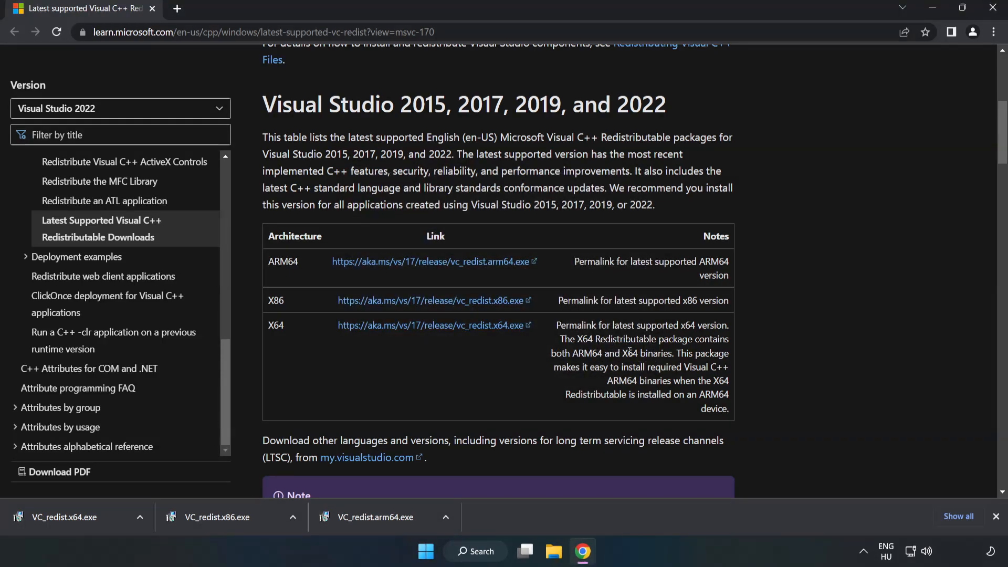
{"action": "left_click", "coordinate": [54, 513]}
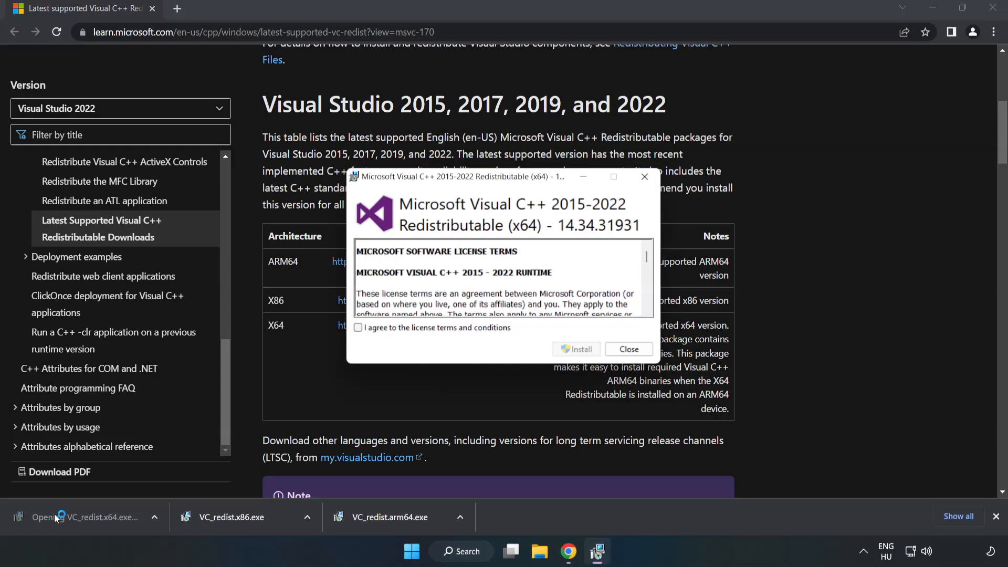
{"action": "left_click_drag", "start_coordinate": [647, 258], "coordinate": [648, 307]}
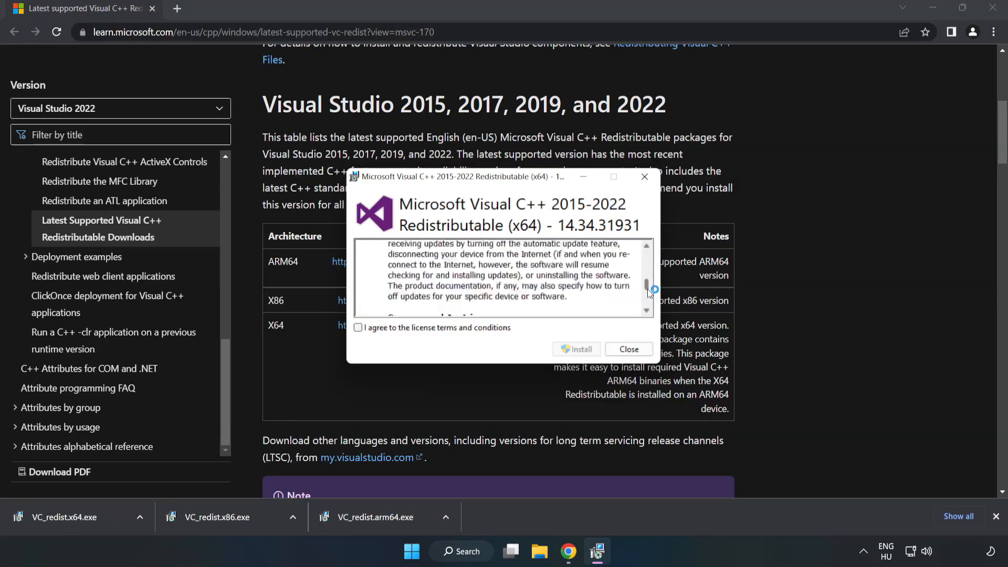
{"action": "left_click", "coordinate": [358, 328]}
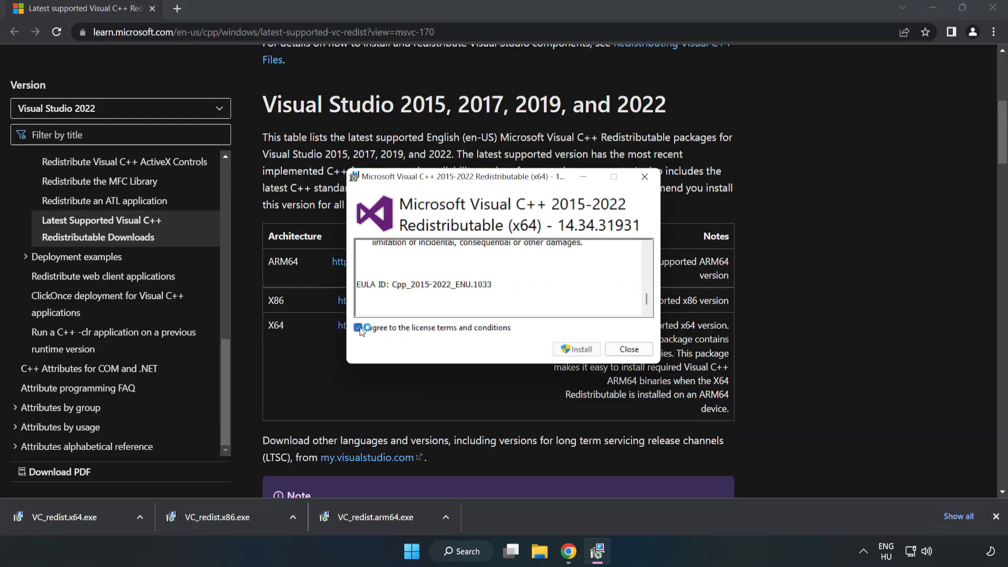
{"action": "left_click", "coordinate": [577, 349]}
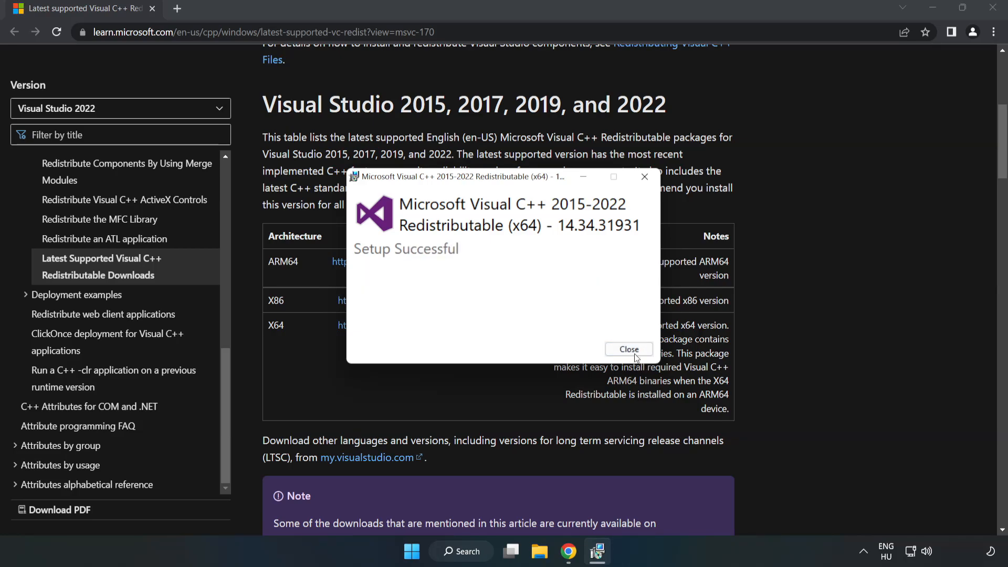
{"action": "left_click", "coordinate": [629, 349]}
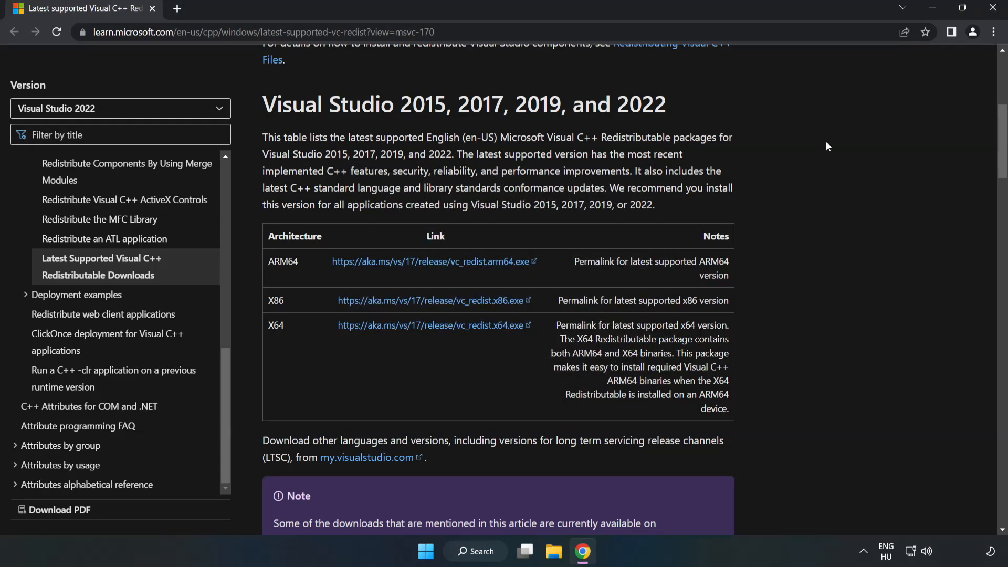
Launch Command Prompt as administrator from Windows search and reposition its window
{"action": "left_click", "coordinate": [994, 10]}
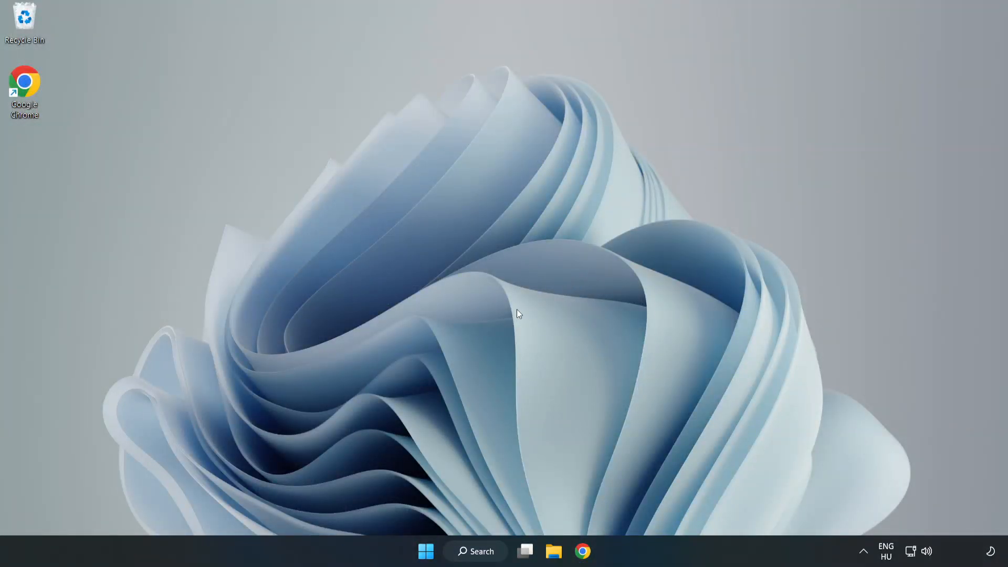
{"action": "left_click", "coordinate": [479, 550]}
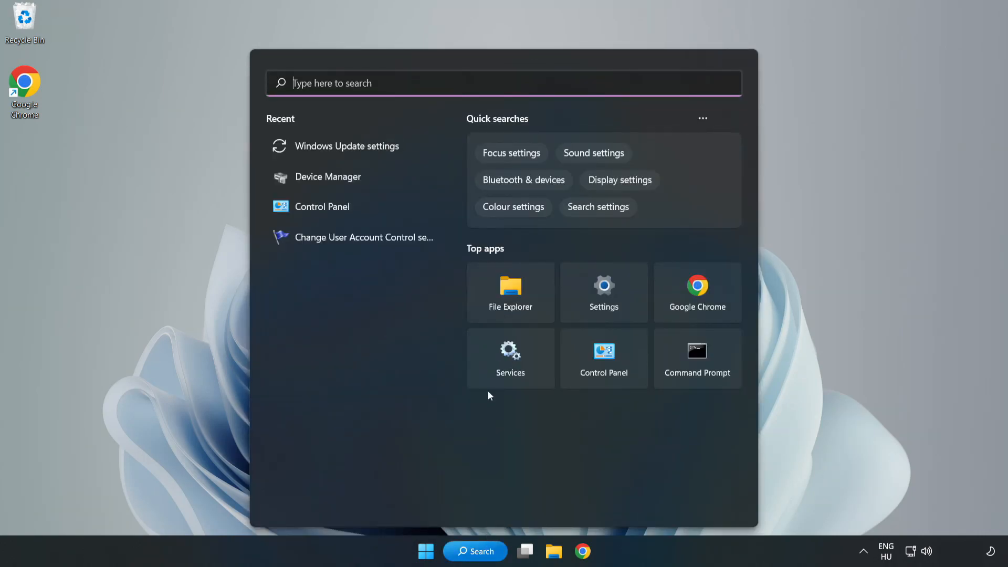
{"action": "type", "text": "cmd"}
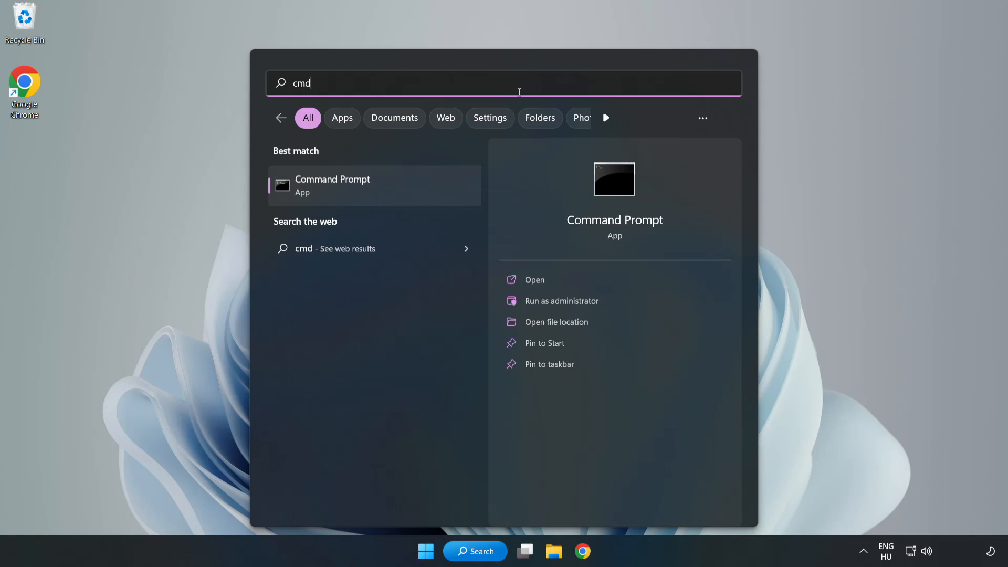
{"action": "right_click", "coordinate": [394, 190]}
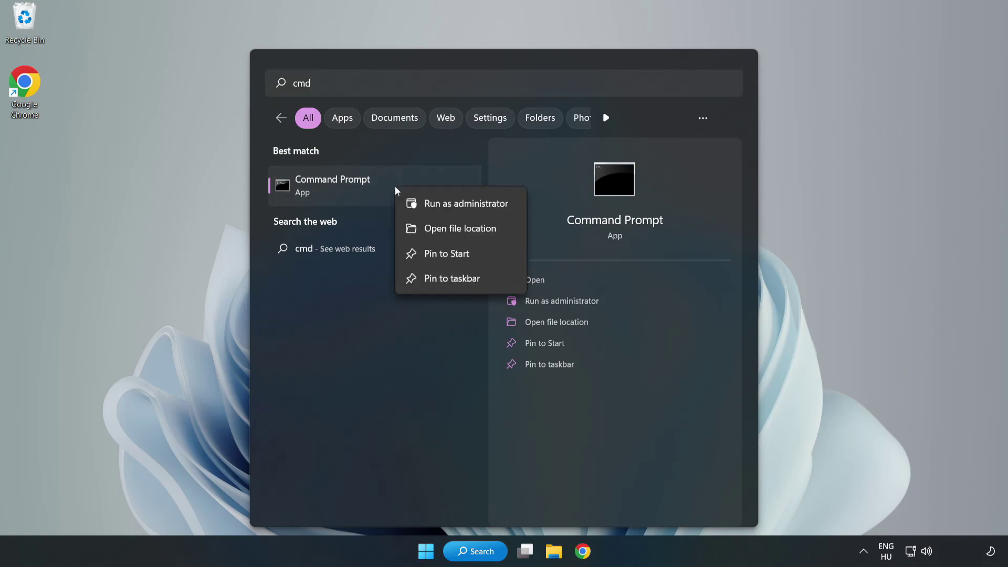
{"action": "left_click", "coordinate": [435, 206]}
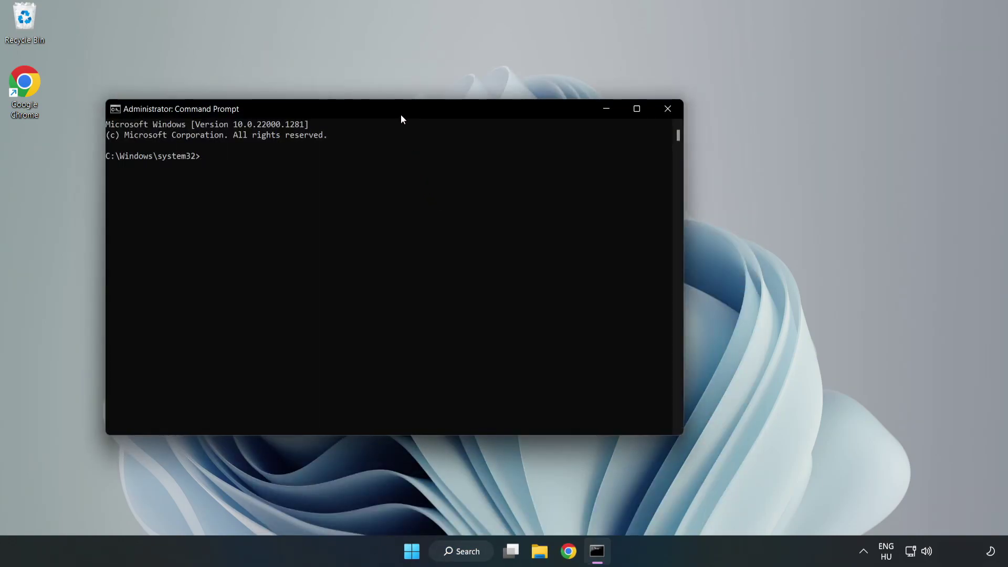
{"action": "left_click_drag", "start_coordinate": [401, 114], "coordinate": [513, 114]}
{"action": "type", "text": "sfc /scann"}
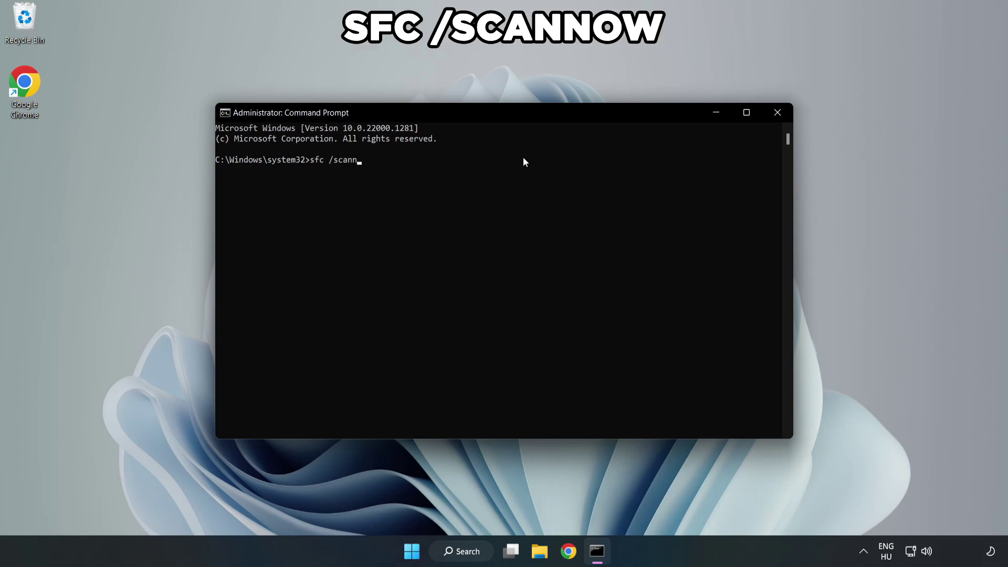
{"action": "type", "text": "ow"}
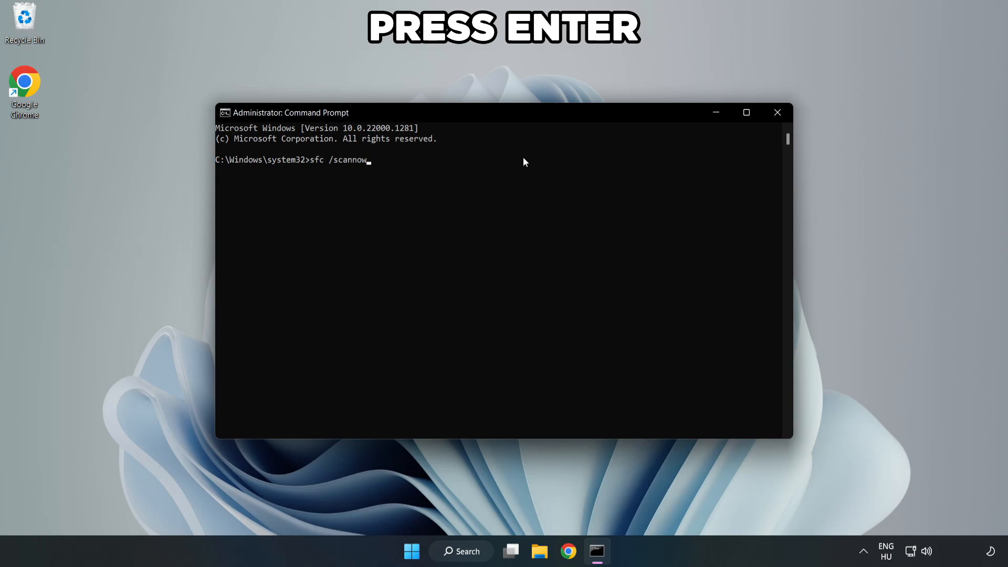
Run sfc /scannow to completion with no integrity violations, then close Command Prompt
{"action": "key", "text": "Return"}
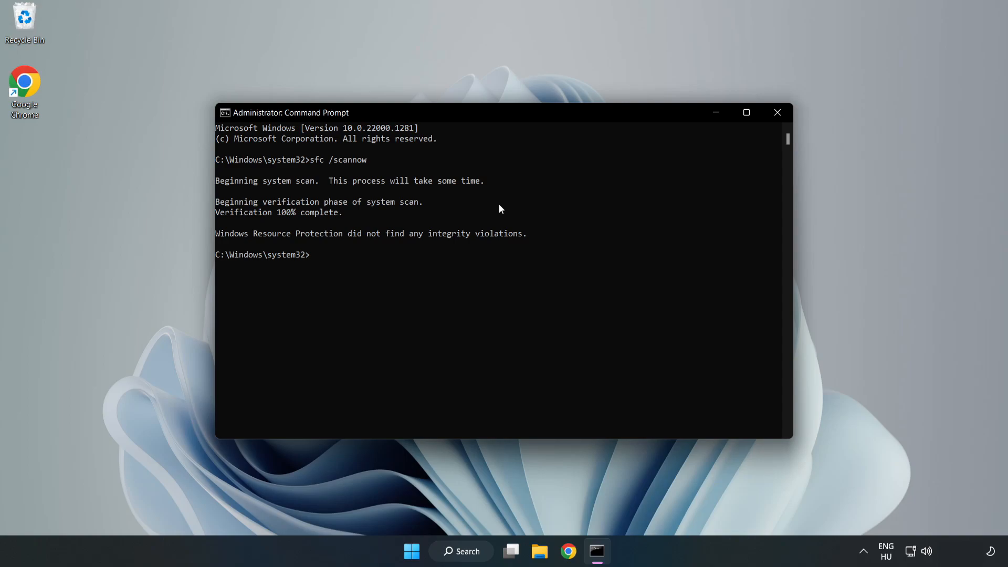
{"action": "left_click", "coordinate": [774, 116]}
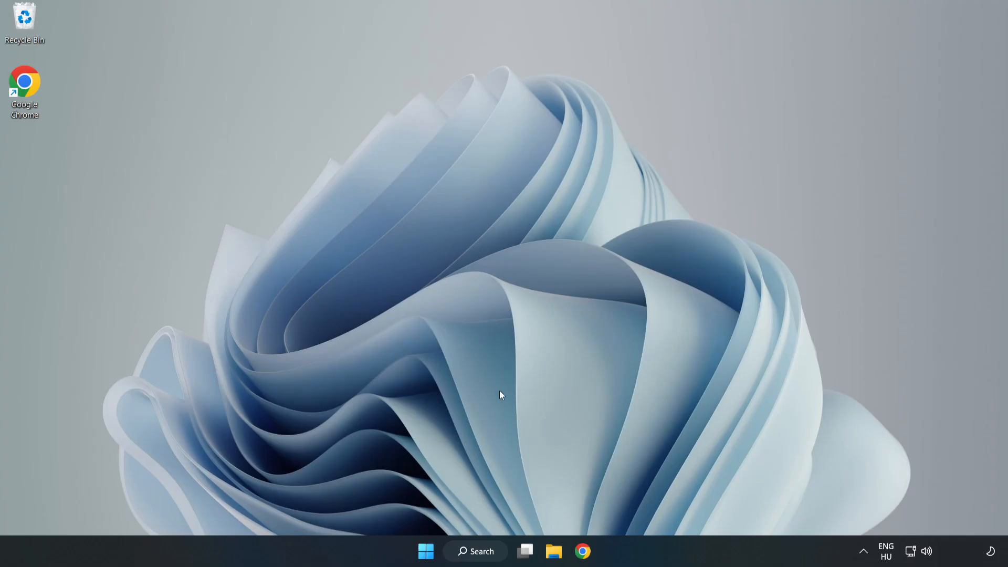
Launch Windows Security from the taskbar search for 'security'
{"action": "left_click", "coordinate": [475, 552]}
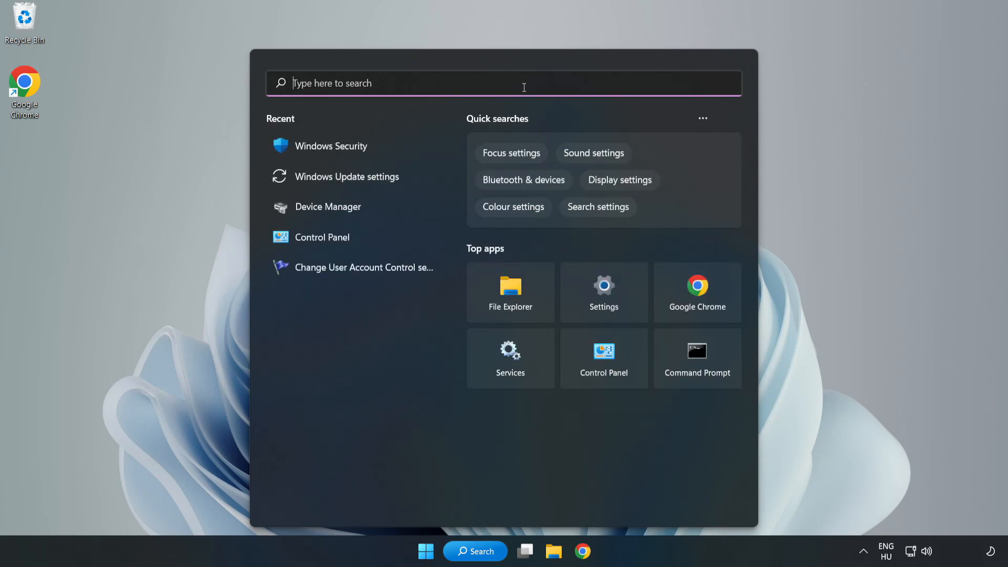
{"action": "type", "text": "sec"}
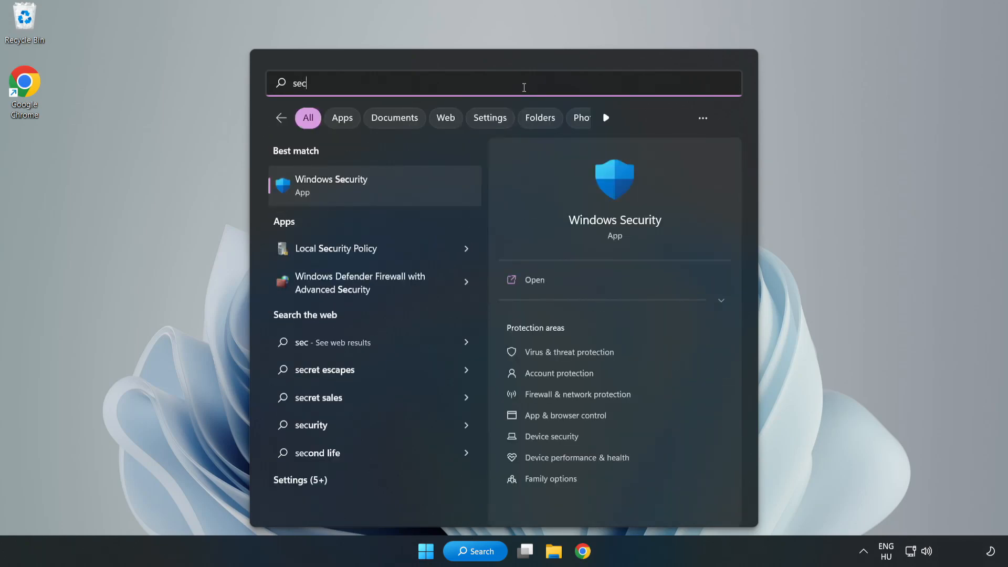
{"action": "type", "text": "urity"}
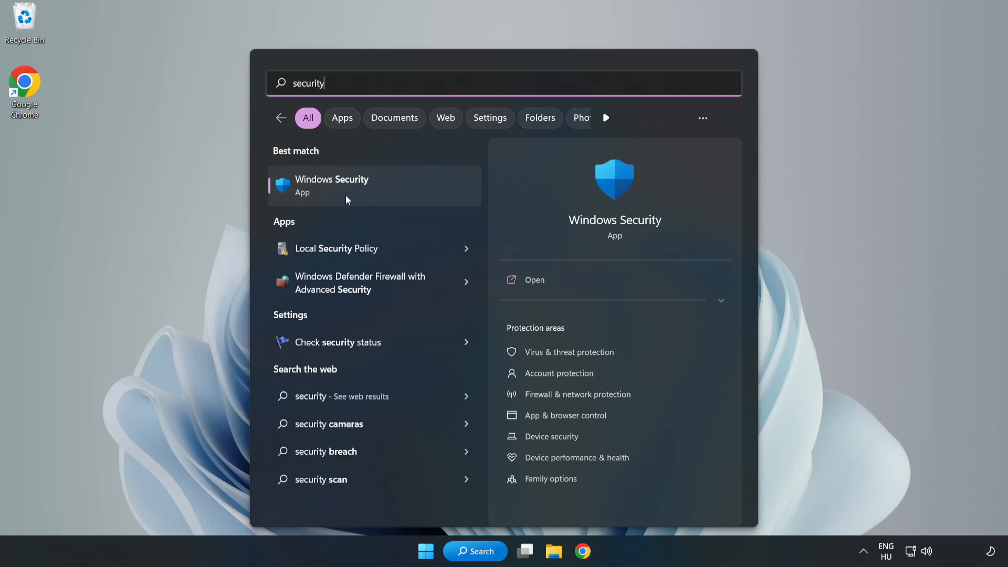
{"action": "left_click", "coordinate": [364, 194]}
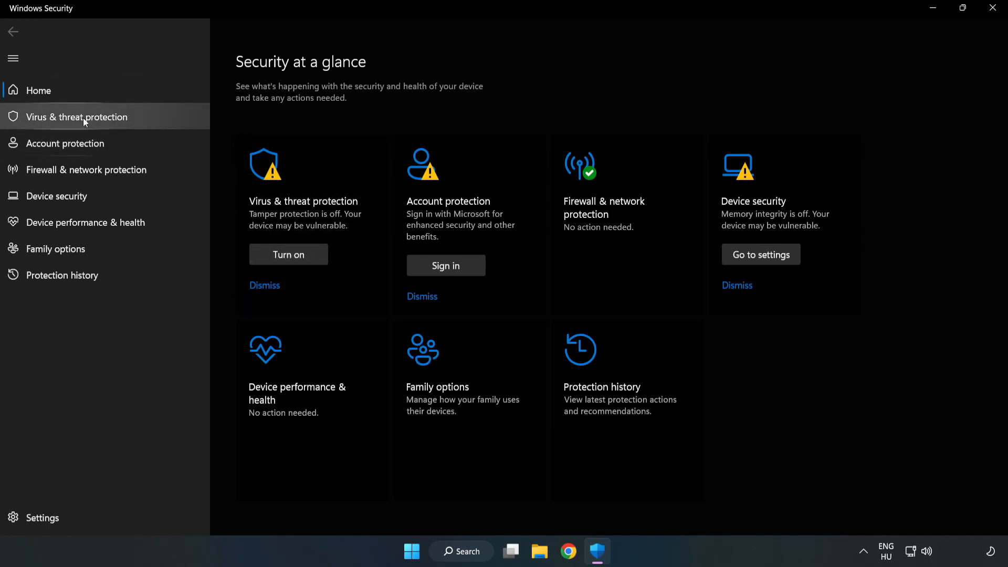
Navigate Virus & threat protection > Manage settings to the Defender Exclusions page
{"action": "left_click", "coordinate": [65, 120]}
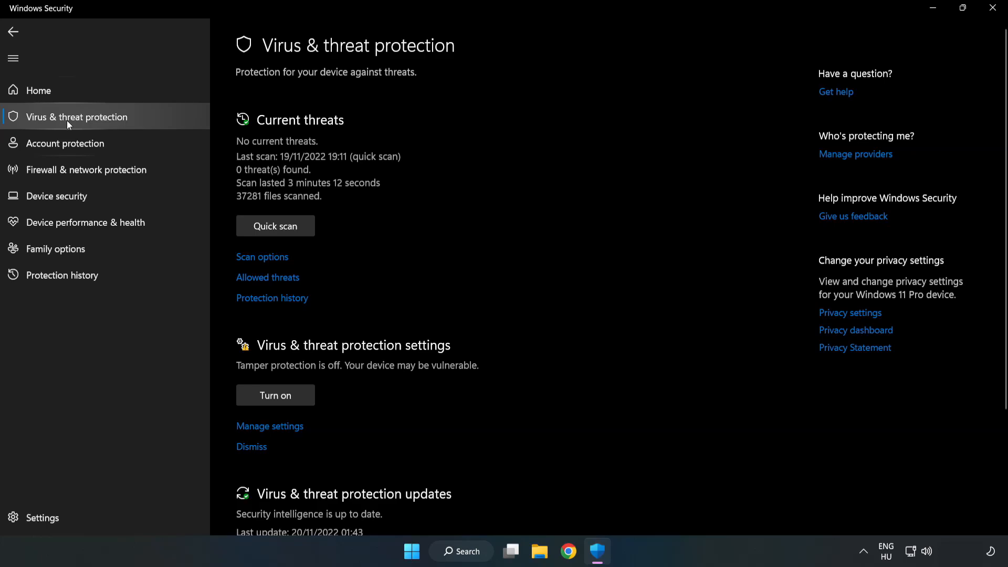
{"action": "scroll", "coordinate": [525, 203], "scroll_direction": "down", "scroll_amount": 2}
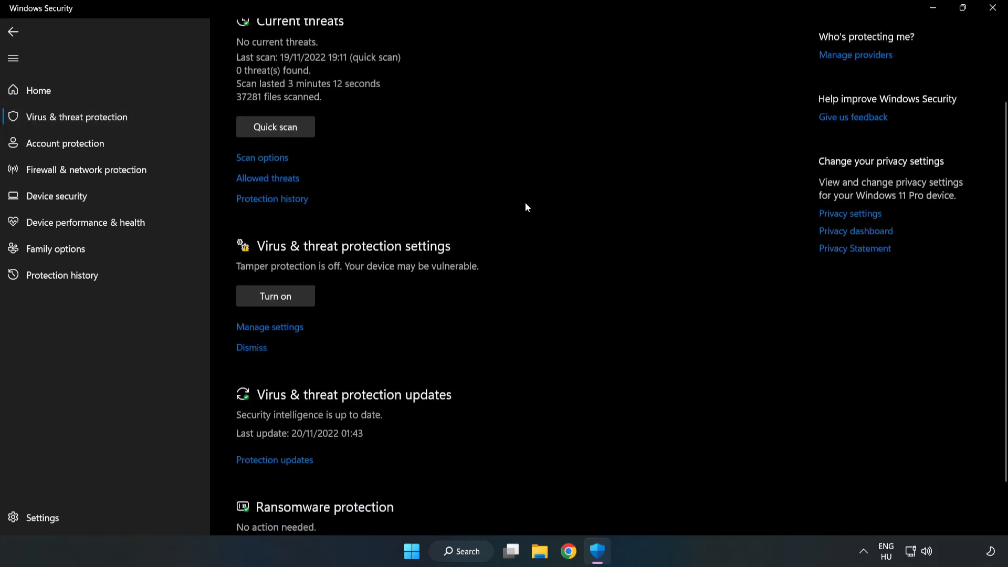
{"action": "scroll", "coordinate": [526, 202], "scroll_direction": "down", "scroll_amount": 1}
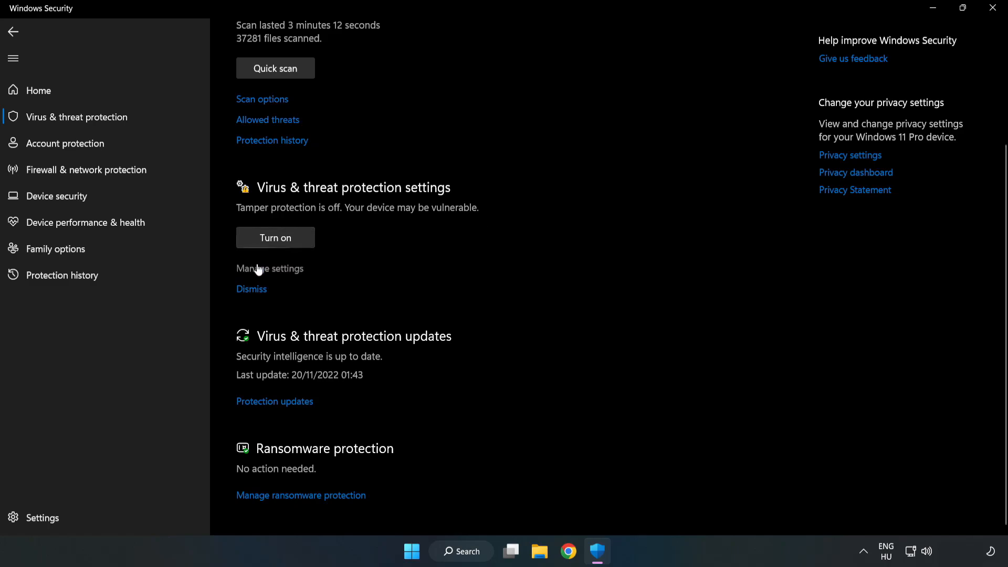
{"action": "left_click", "coordinate": [275, 269]}
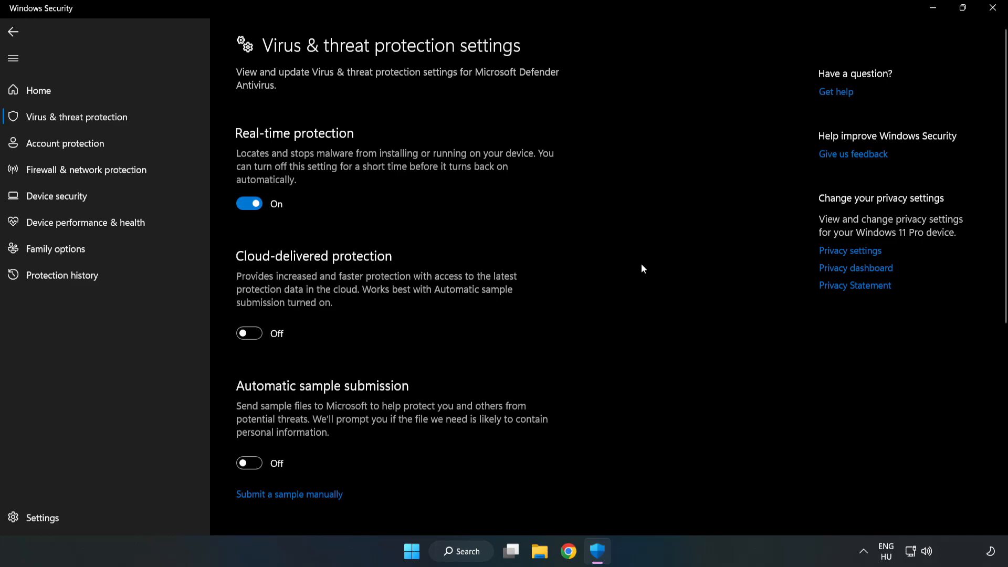
{"action": "scroll", "coordinate": [641, 264], "scroll_direction": "down", "scroll_amount": 2}
{"action": "scroll", "coordinate": [641, 264], "scroll_direction": "down", "scroll_amount": 3}
{"action": "scroll", "coordinate": [641, 264], "scroll_direction": "down", "scroll_amount": 1}
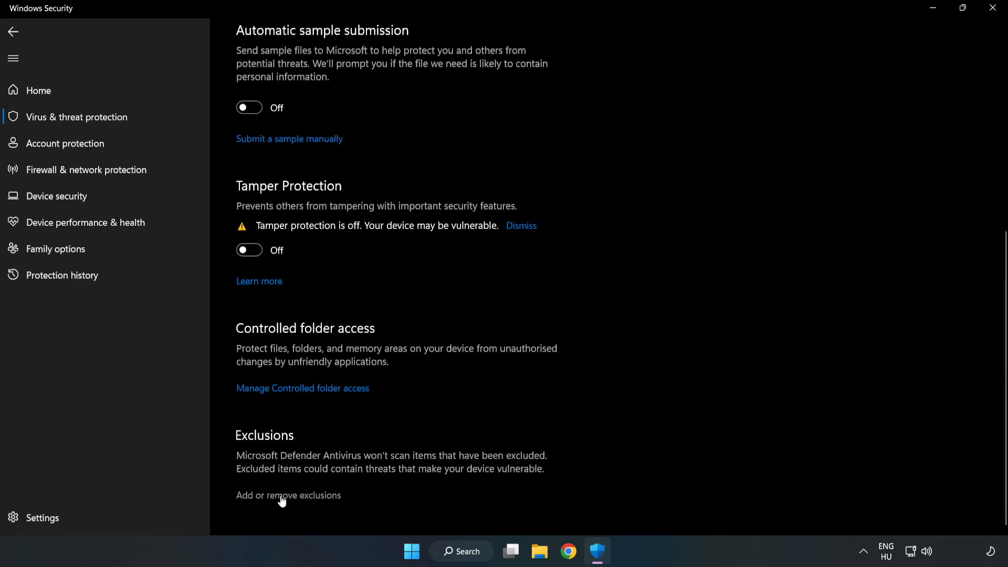
{"action": "left_click", "coordinate": [300, 496]}
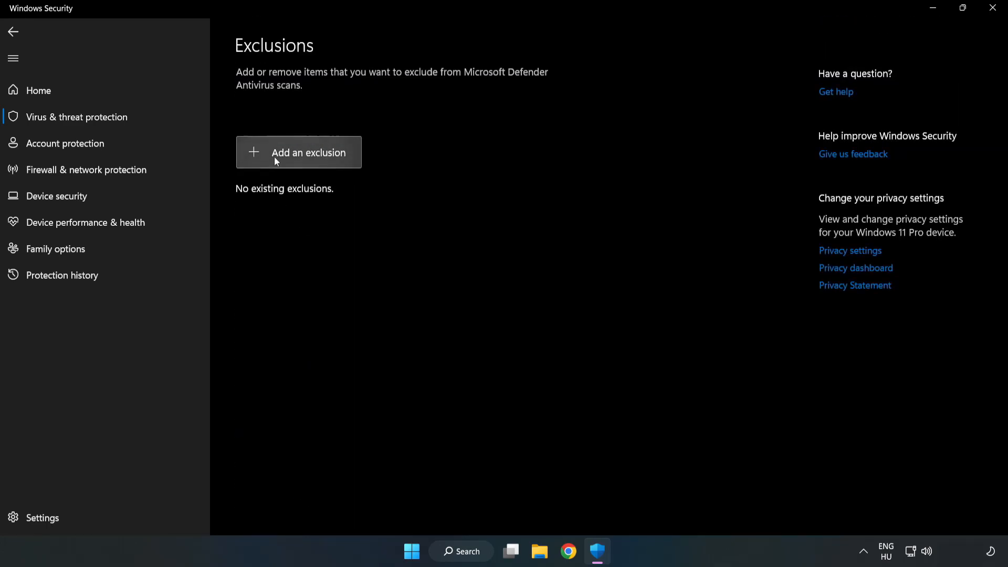
Start adding a File-type exclusion, bringing up the file picker
{"action": "left_click", "coordinate": [308, 155]}
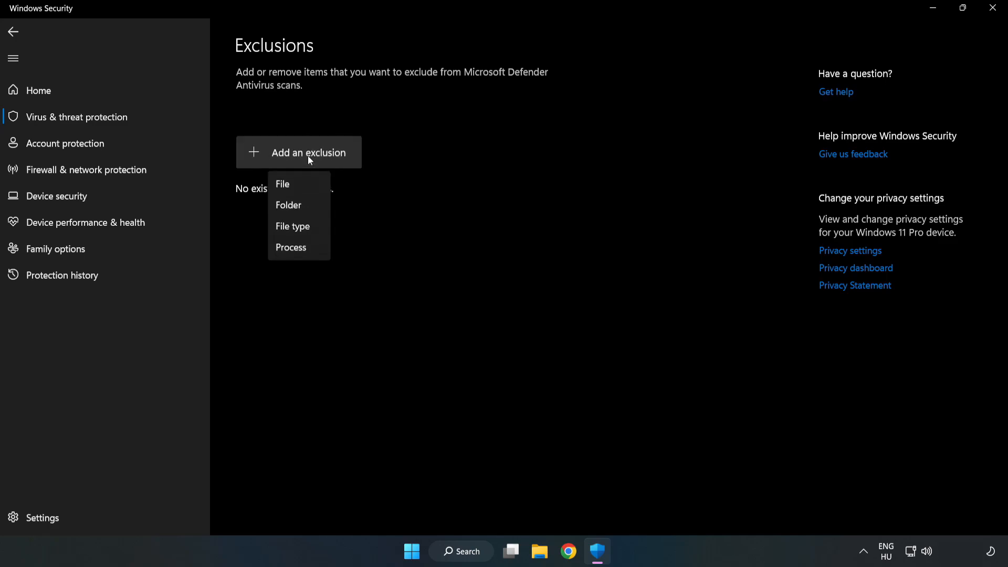
{"action": "left_click", "coordinate": [286, 183]}
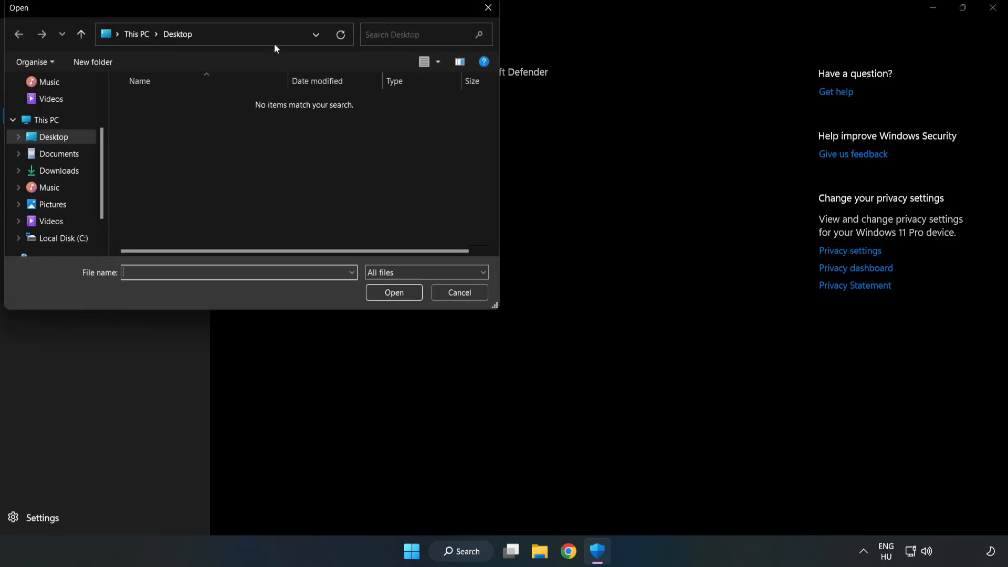
{"action": "left_click_drag", "start_coordinate": [273, 9], "coordinate": [464, 111]}
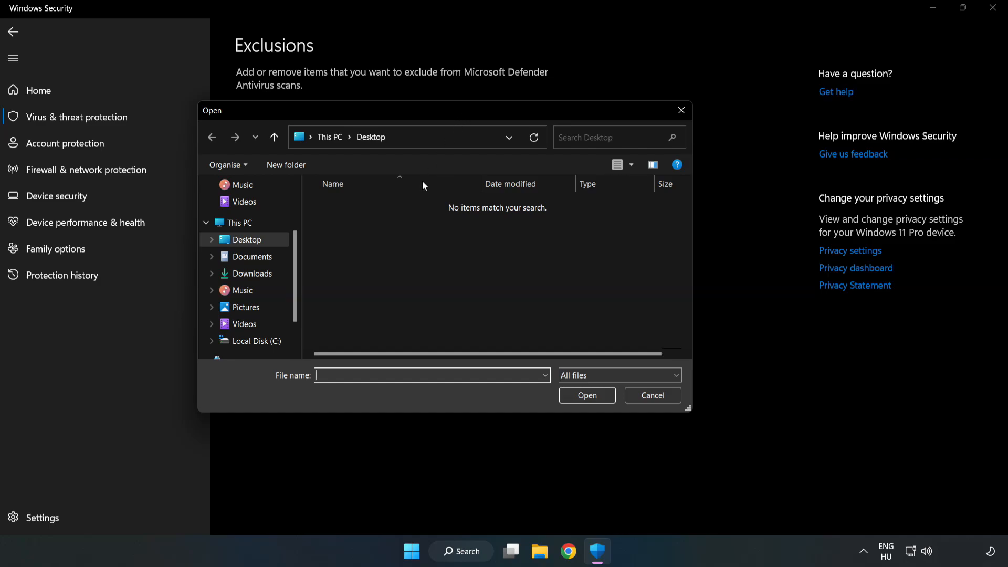
Select the shortcut in C:\Program Files (x86)\NOT WORKING APP as the exclusion
{"action": "left_click", "coordinate": [256, 341]}
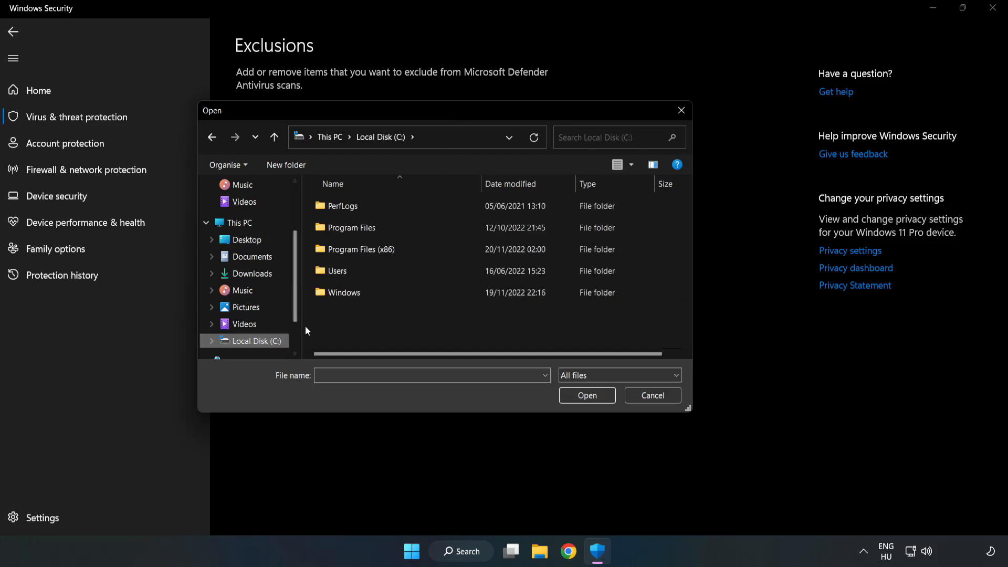
{"action": "double_click", "coordinate": [396, 251]}
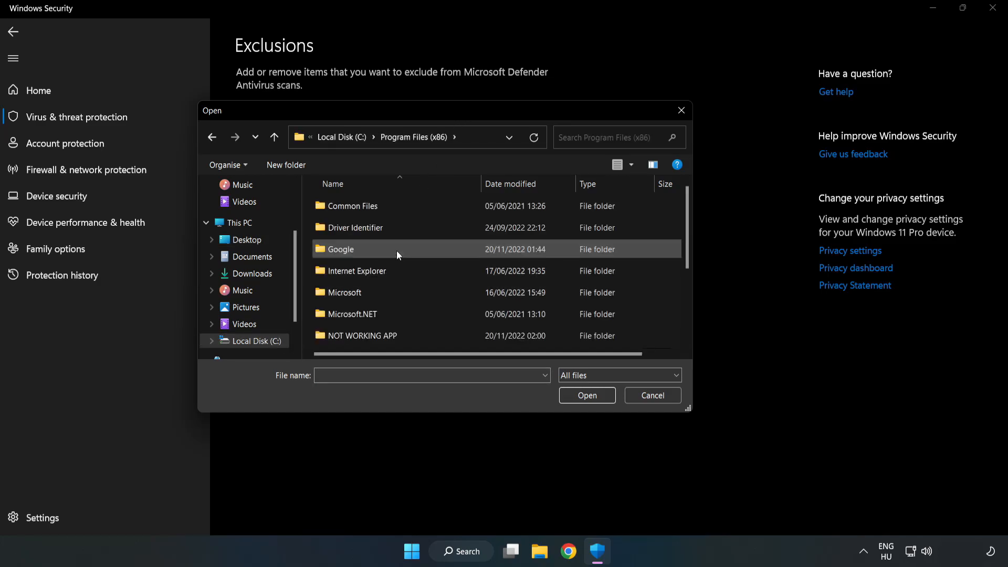
{"action": "double_click", "coordinate": [396, 334]}
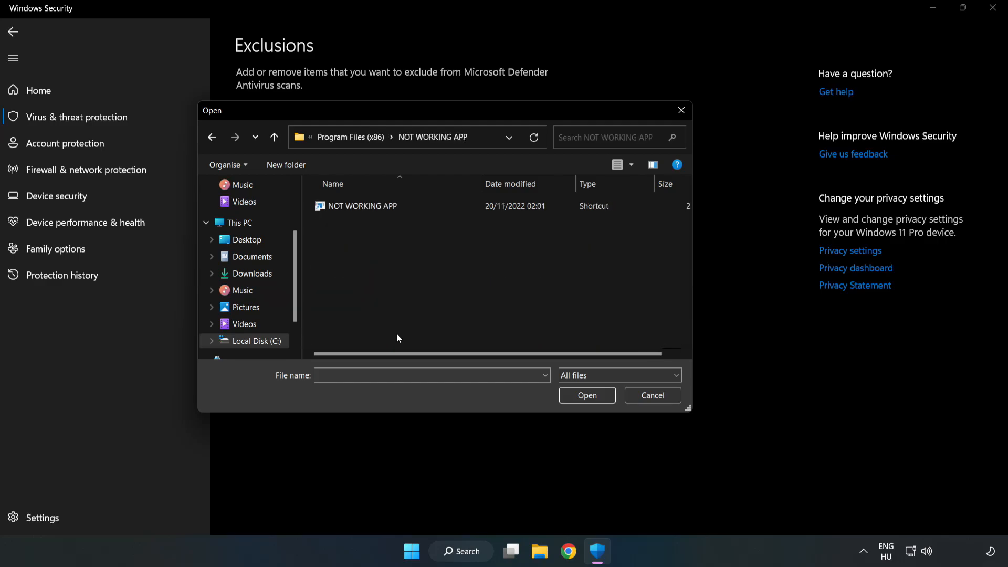
{"action": "left_click", "coordinate": [354, 205]}
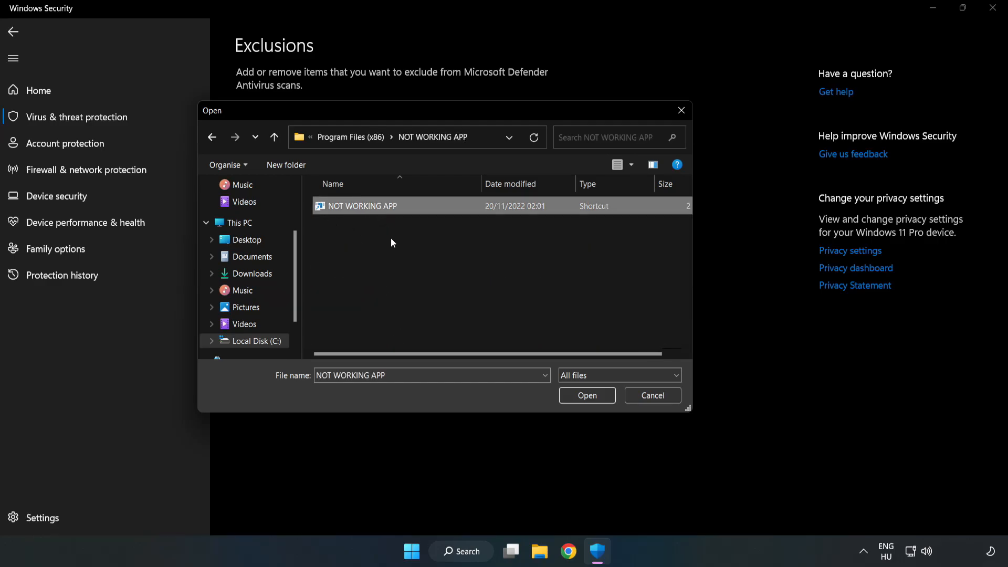
{"action": "left_click", "coordinate": [587, 397]}
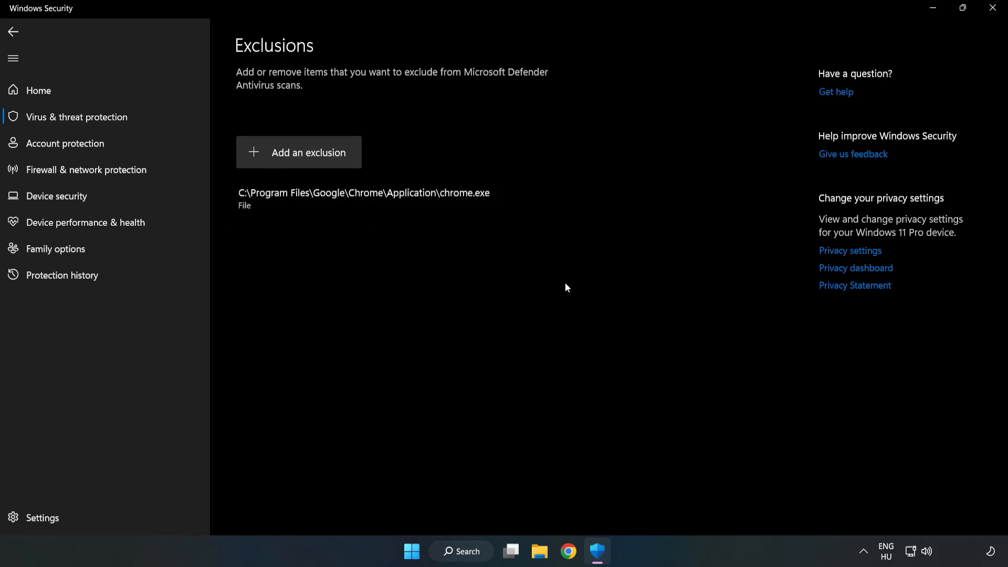
Close Windows Security and show the Start menu power options for restarting
{"action": "left_click", "coordinate": [992, 11]}
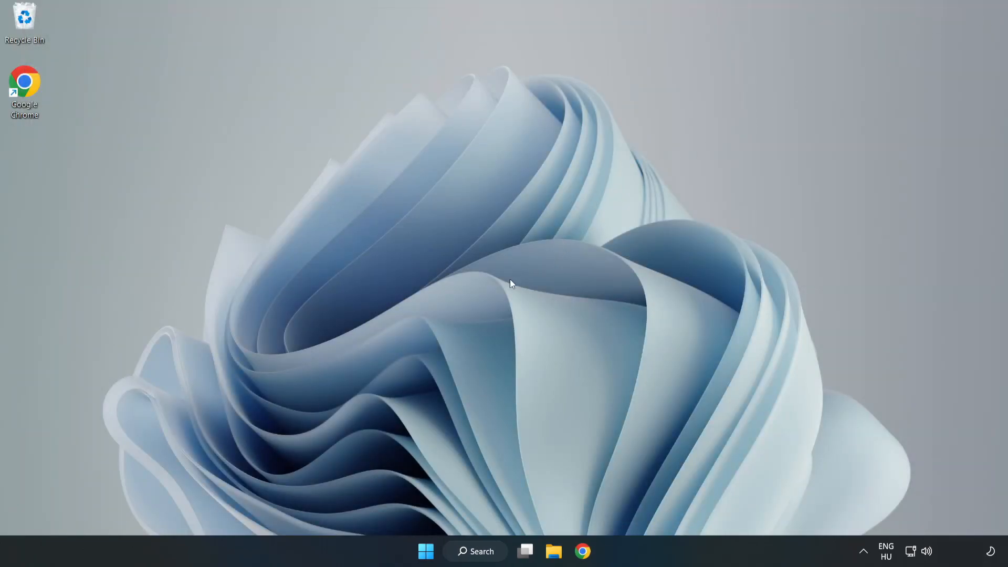
{"action": "left_click", "coordinate": [426, 550]}
{"action": "left_click", "coordinate": [666, 506]}
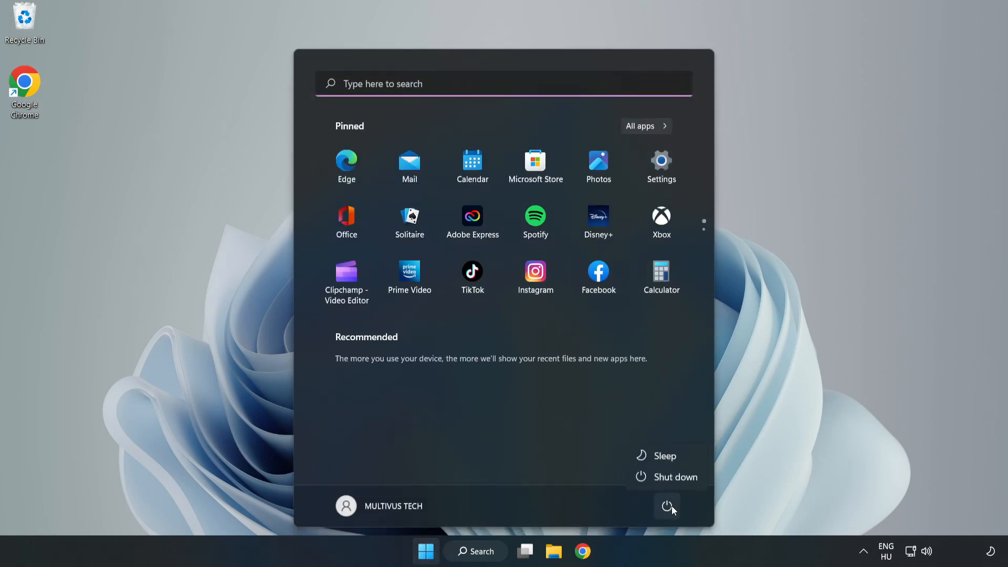